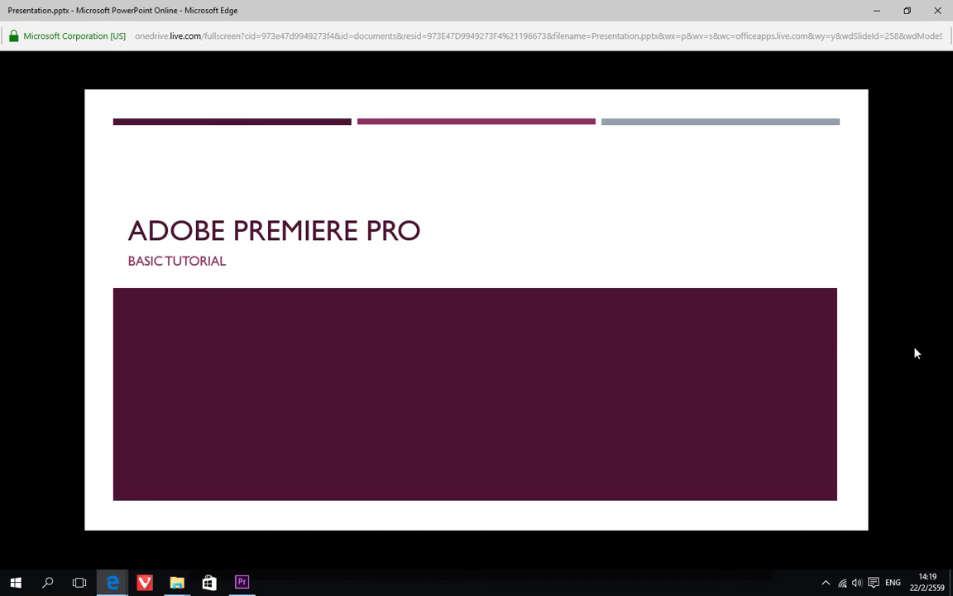
# Advance the PowerPoint slideshow through Editing Process to the IMPORT slide, then switch to Premiere Pro
pyautogui.press('Right')
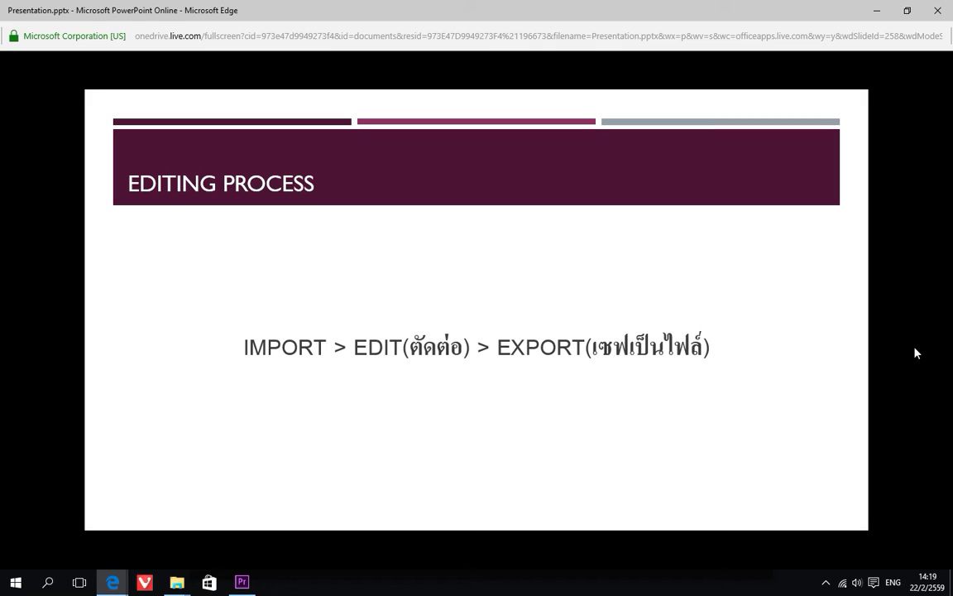
pyautogui.moveTo(340, 197)
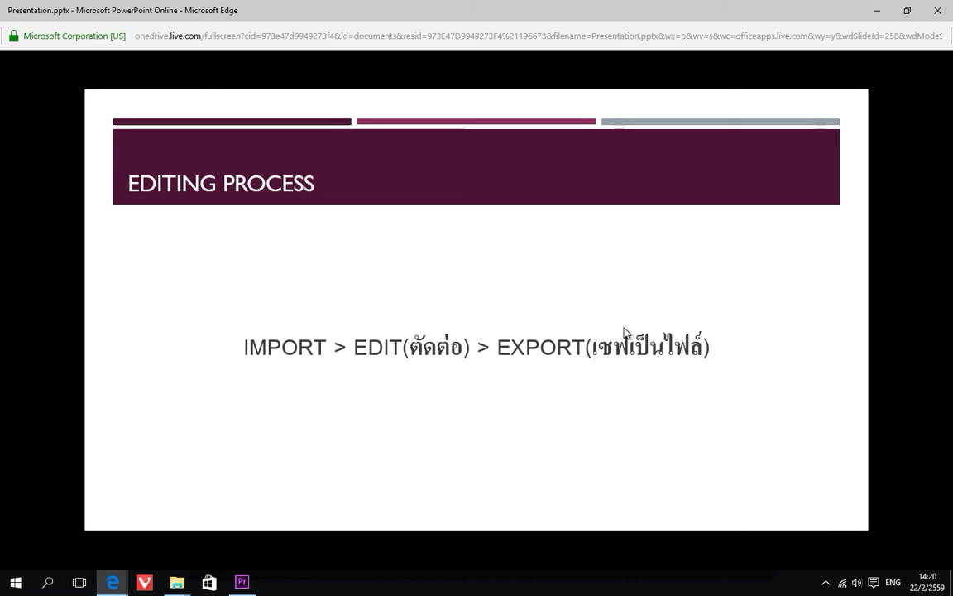
pyautogui.click(676, 299)
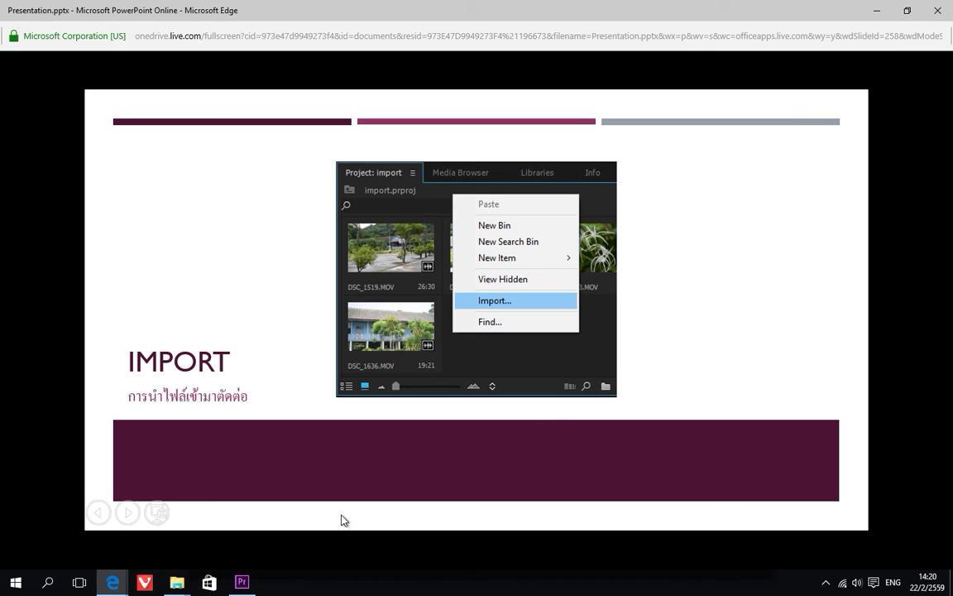
pyautogui.click(242, 583)
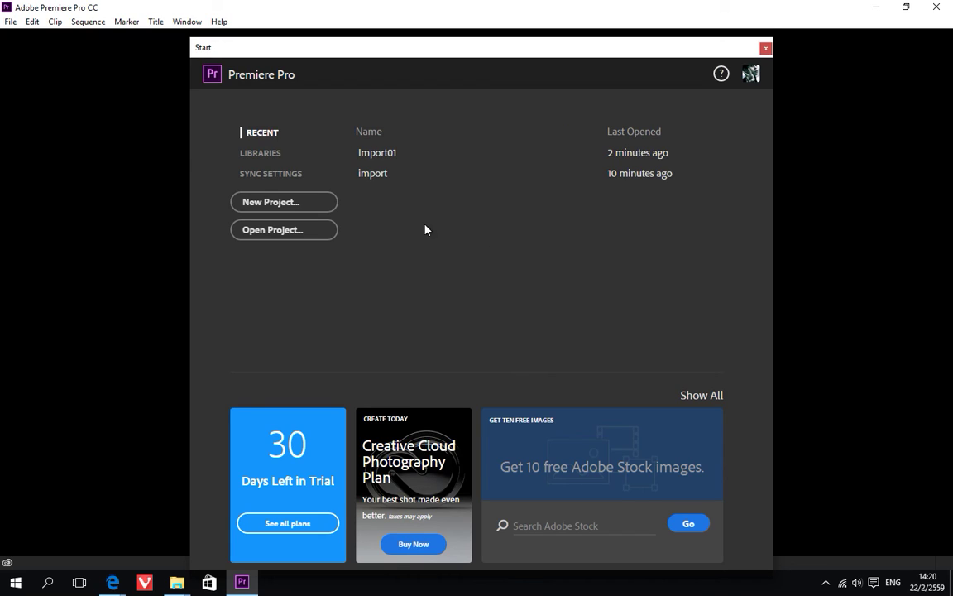
# Start a new Premiere project named 'import tutorial' and browse for its save location
pyautogui.click(315, 205)
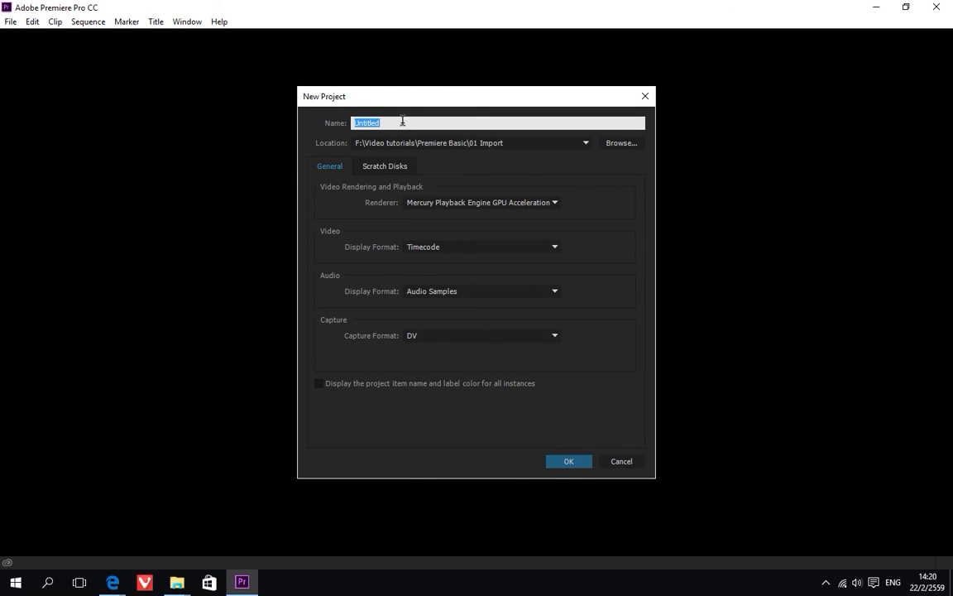
pyautogui.moveTo(382, 123); pyautogui.dragTo(347, 123)
pyautogui.write('import tutorial')
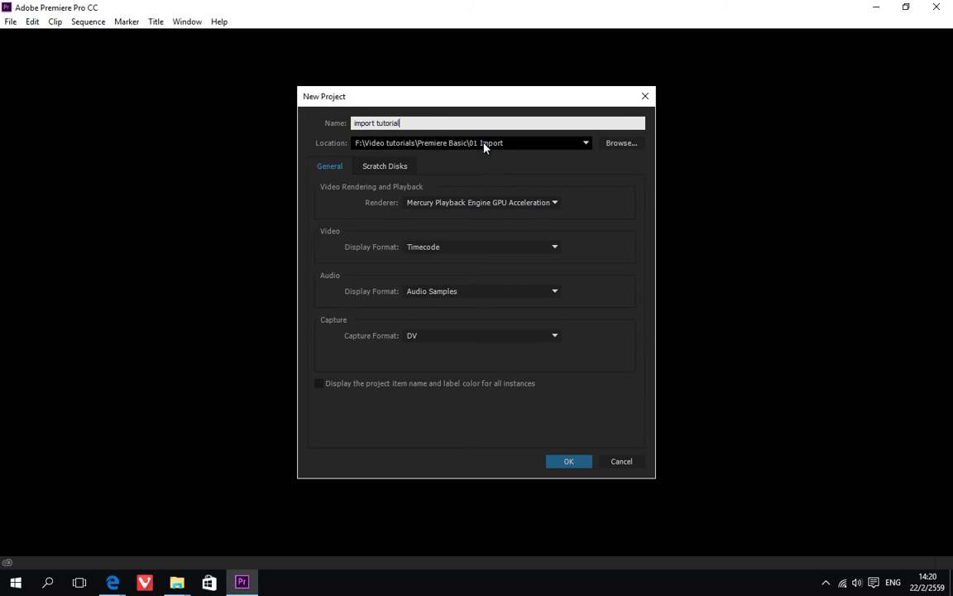
pyautogui.hotkey('ctrl', 'a')
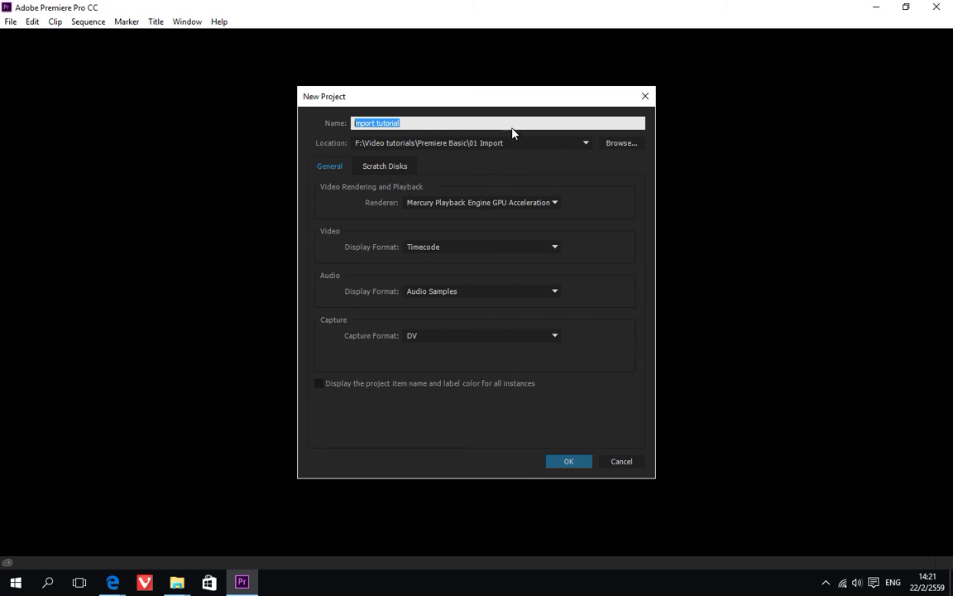
pyautogui.click(621, 144)
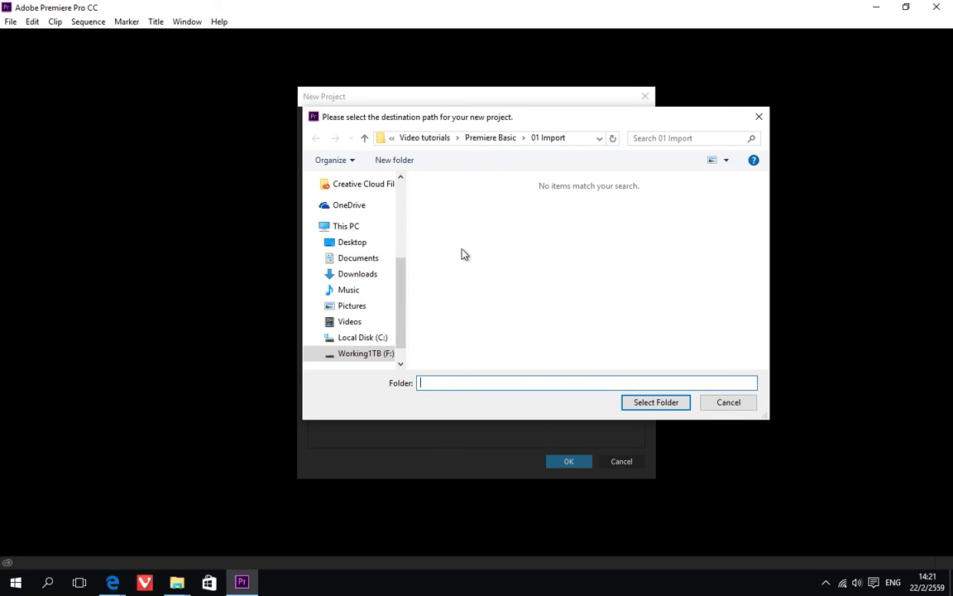
# Show the contents of drive Working1TB (F:) in the folder picker
pyautogui.moveTo(402, 290); pyautogui.dragTo(403, 309)
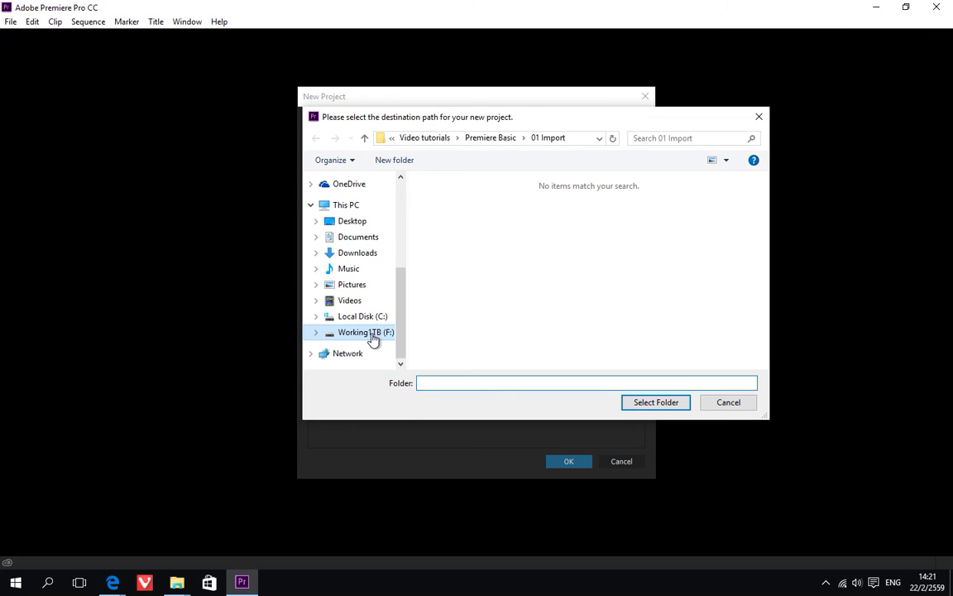
pyautogui.click(372, 333)
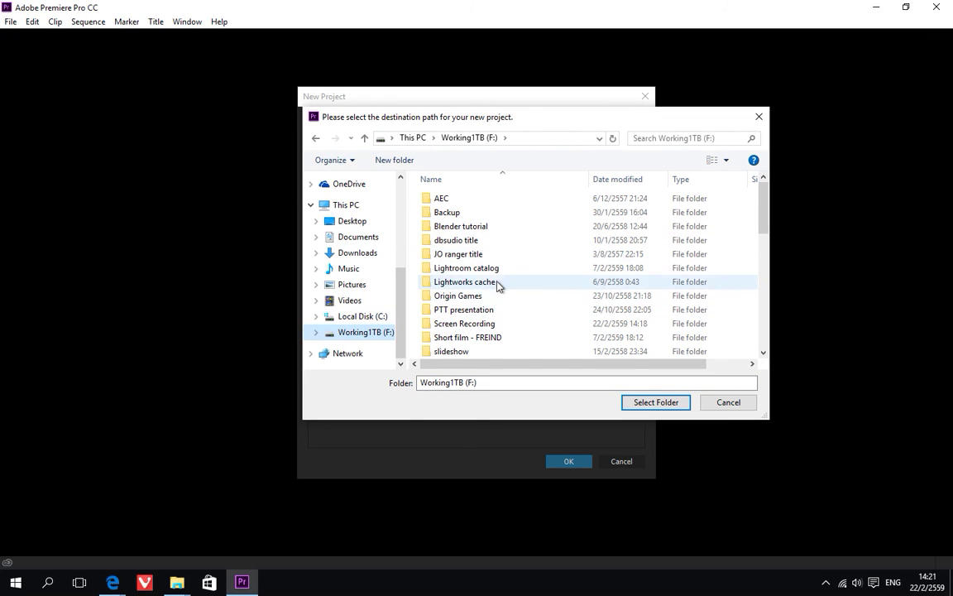
pyautogui.scroll(-1, 499, 286)
pyautogui.scroll(-1, 499, 286)
pyautogui.scroll(-1, 499, 285)
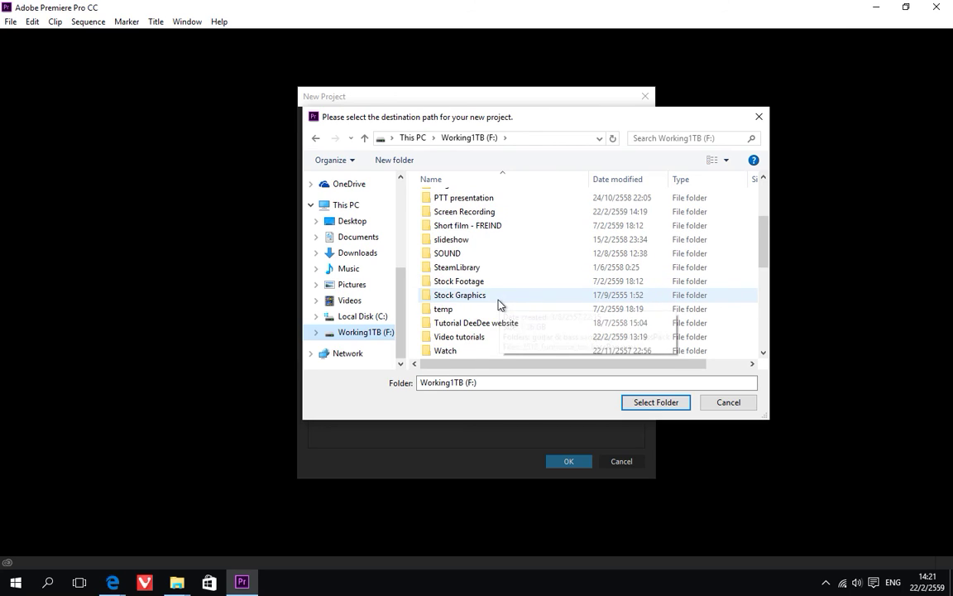
pyautogui.scroll(2, 498, 290)
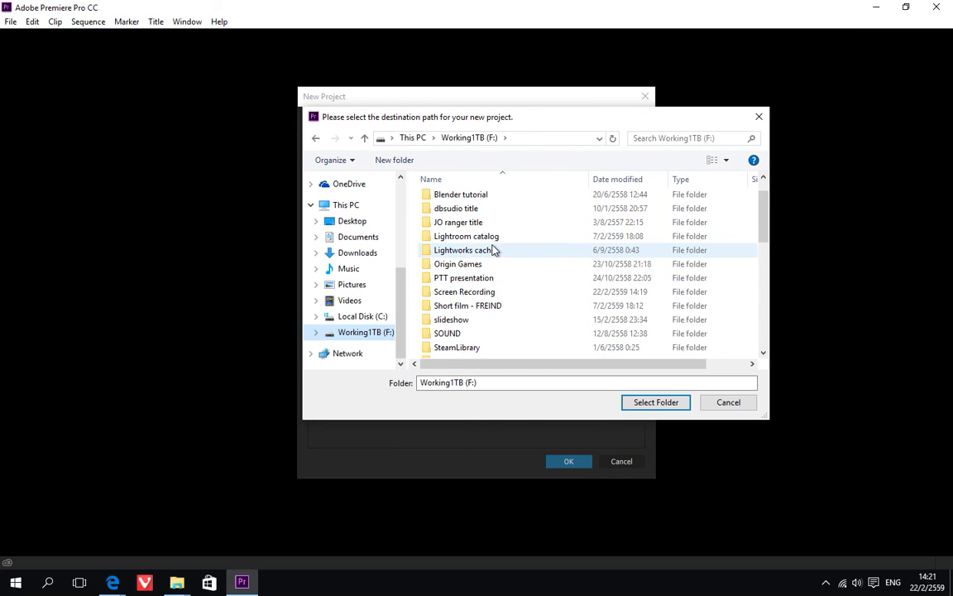
pyautogui.scroll(-1, 494, 245)
pyautogui.scroll(-1, 494, 250)
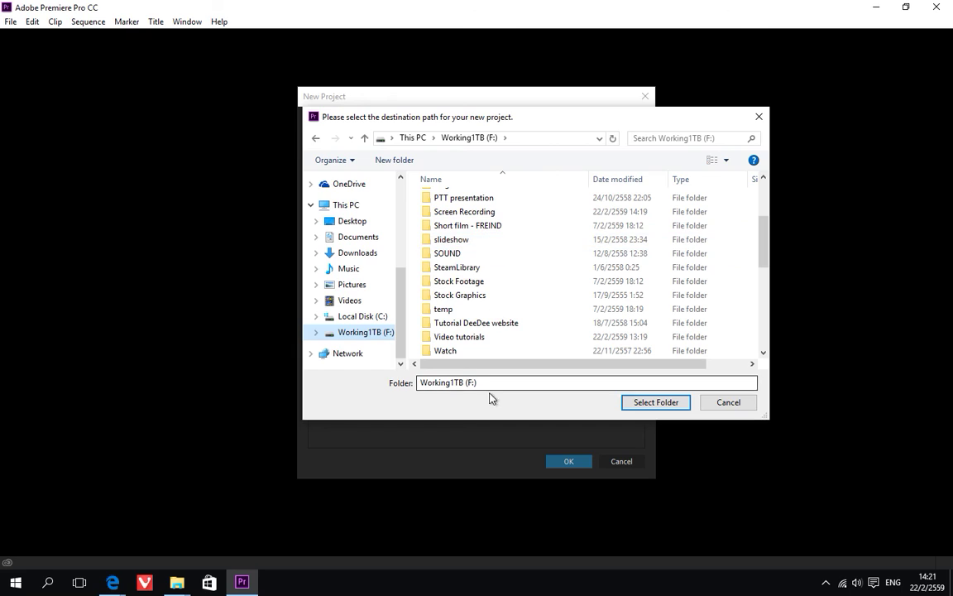
# Choose Video tutorials\Premiere Basic\01 Import as the location and create the project
pyautogui.doubleClick(480, 339)
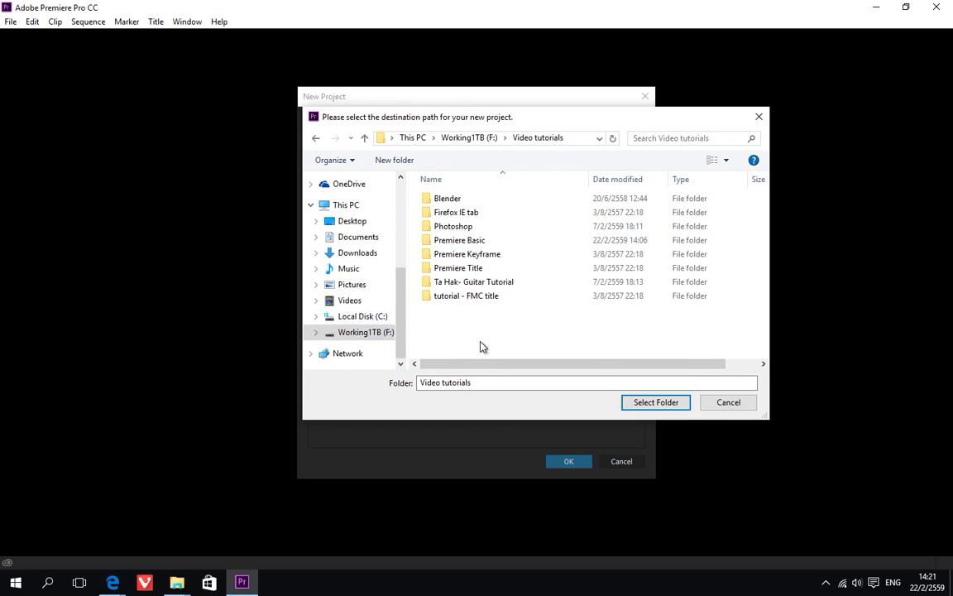
pyautogui.doubleClick(482, 243)
pyautogui.doubleClick(453, 213)
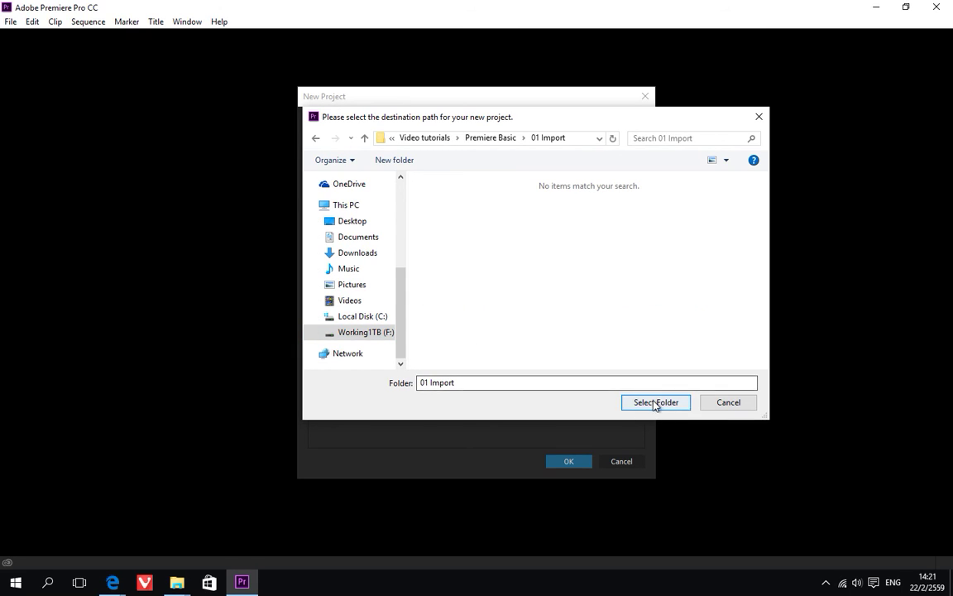
pyautogui.click(656, 403)
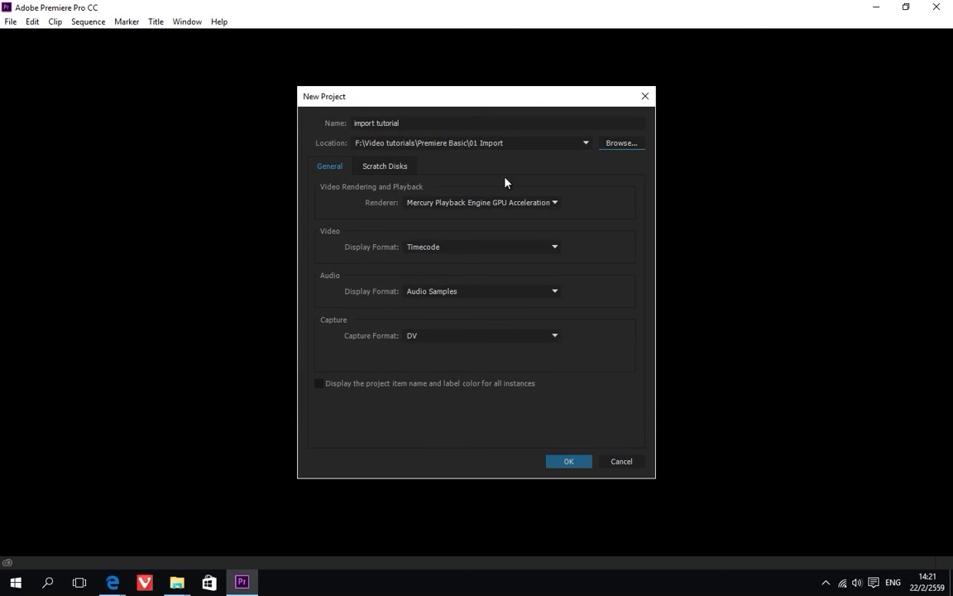
pyautogui.click(571, 461)
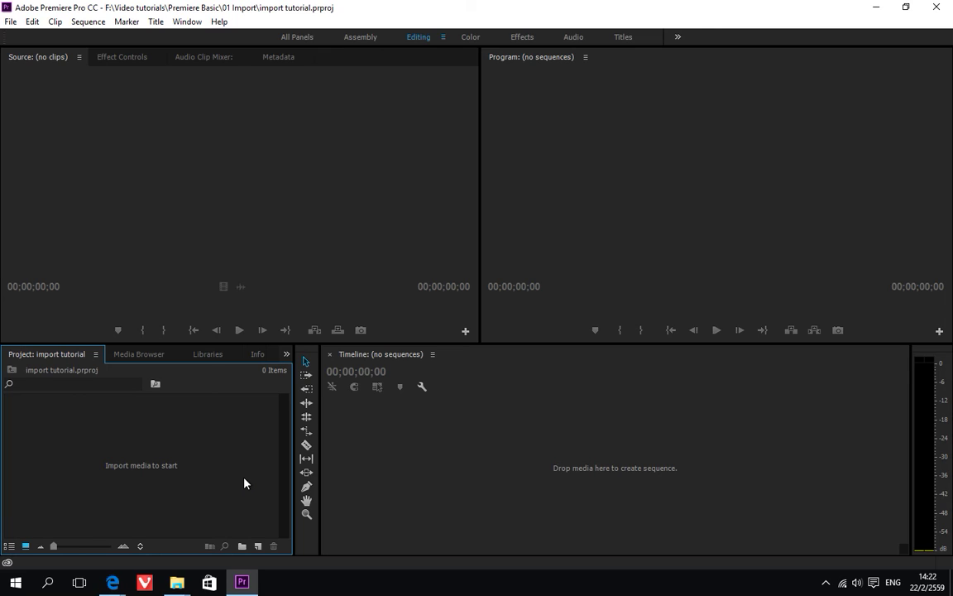
# Drag the four DSC .MOV clips from the Premiere Basic folder into Premiere's Project panel
pyautogui.moveTo(178, 584)
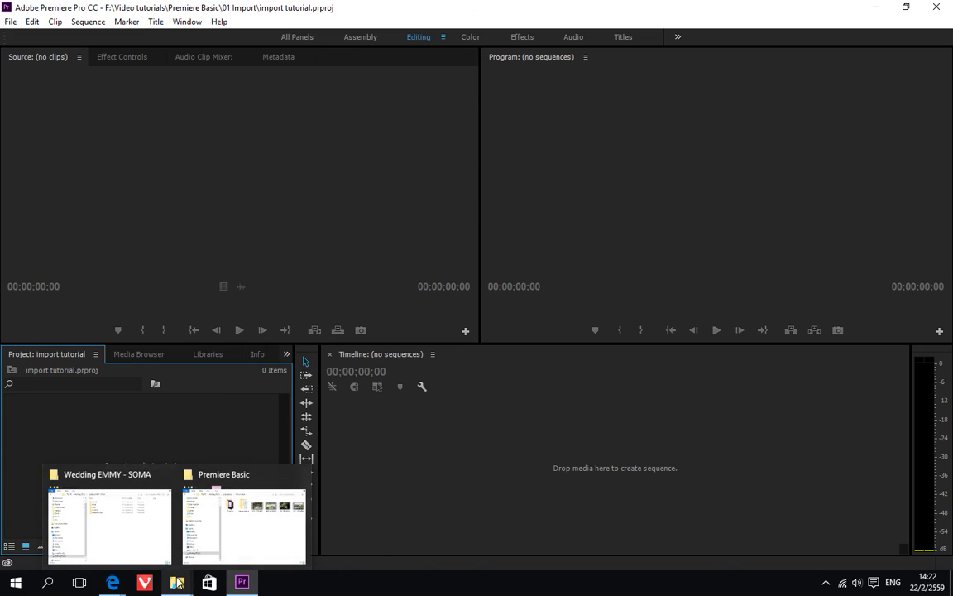
pyautogui.click(272, 533)
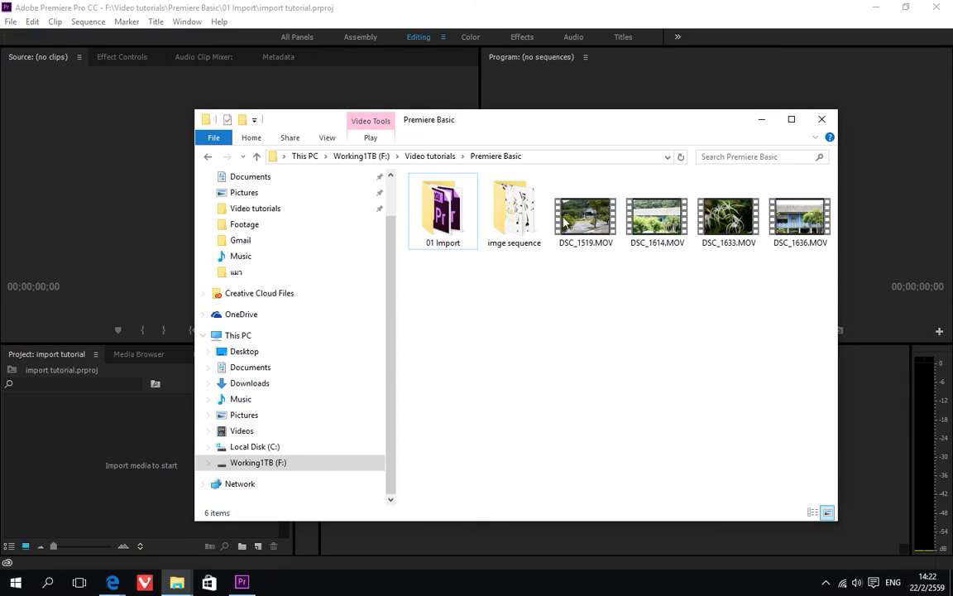
pyautogui.moveTo(627, 124); pyautogui.dragTo(575, 81)
pyautogui.click(558, 172)
pyautogui.click(625, 165)
pyautogui.click(691, 165)
pyautogui.click(749, 169)
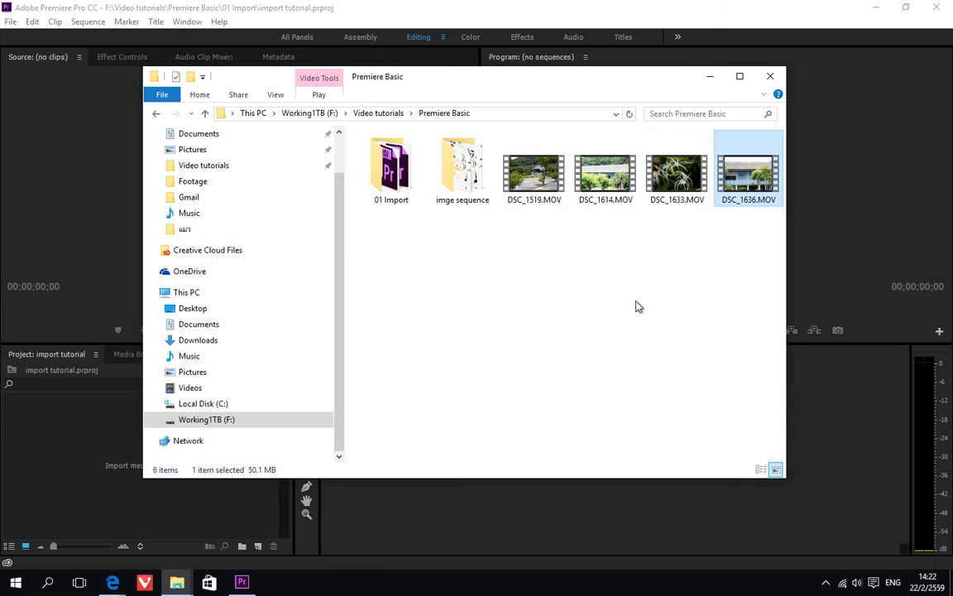
pyautogui.click(637, 292)
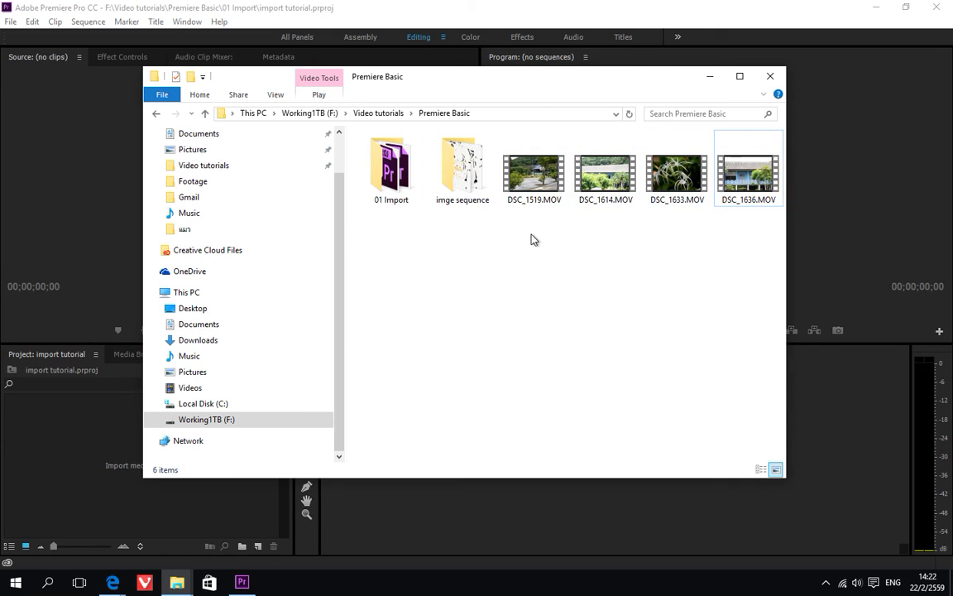
pyautogui.moveTo(539, 234); pyautogui.dragTo(757, 133)
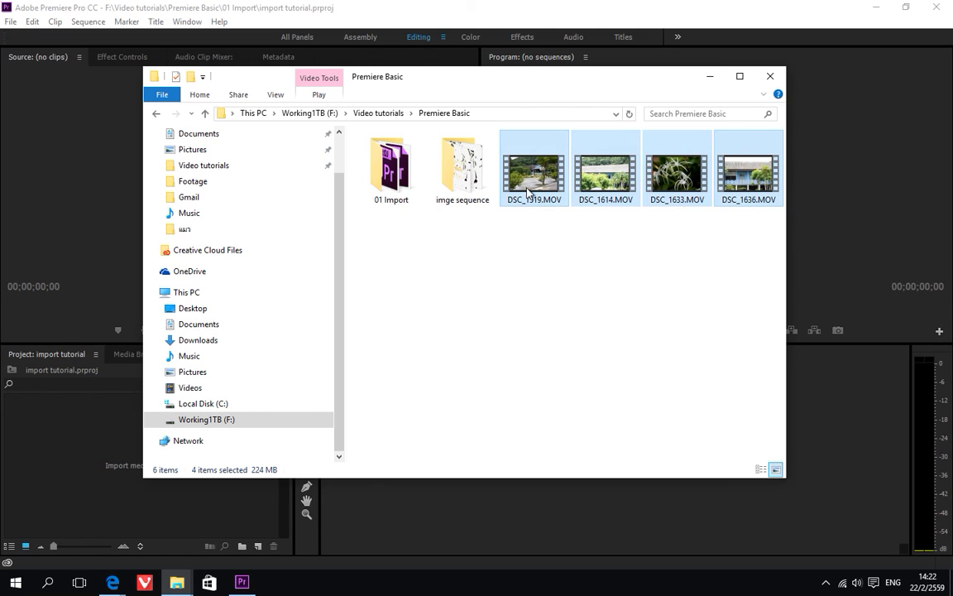
pyautogui.moveTo(536, 178); pyautogui.dragTo(71, 469)
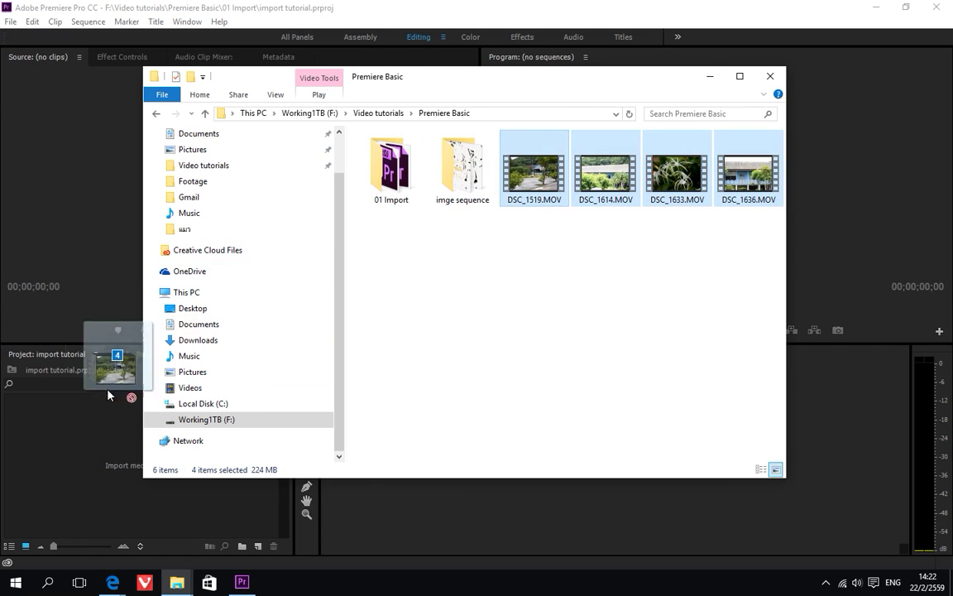
pyautogui.moveTo(69, 468); pyautogui.dragTo(58, 469)
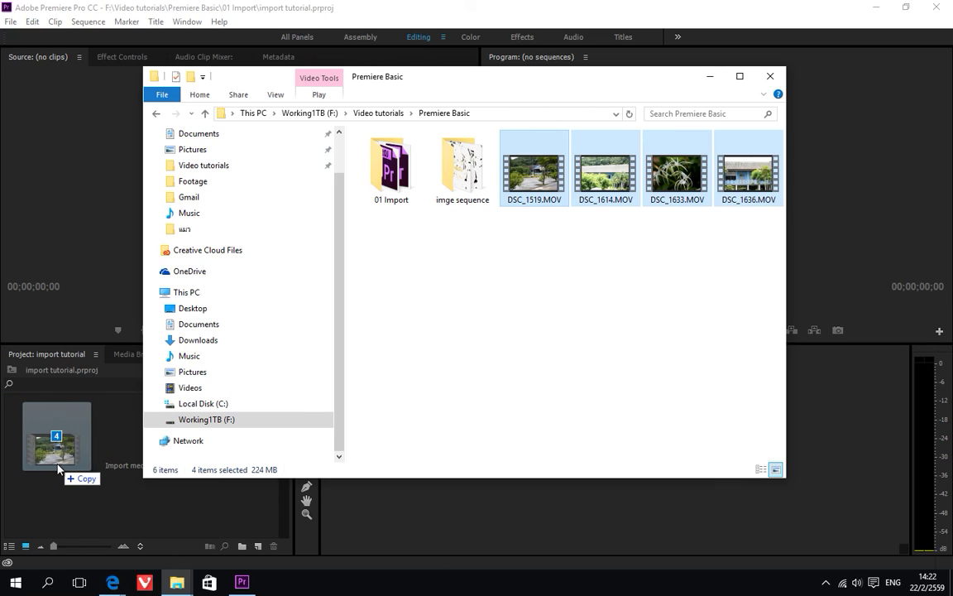
pyautogui.moveTo(58, 468); pyautogui.dragTo(58, 468)
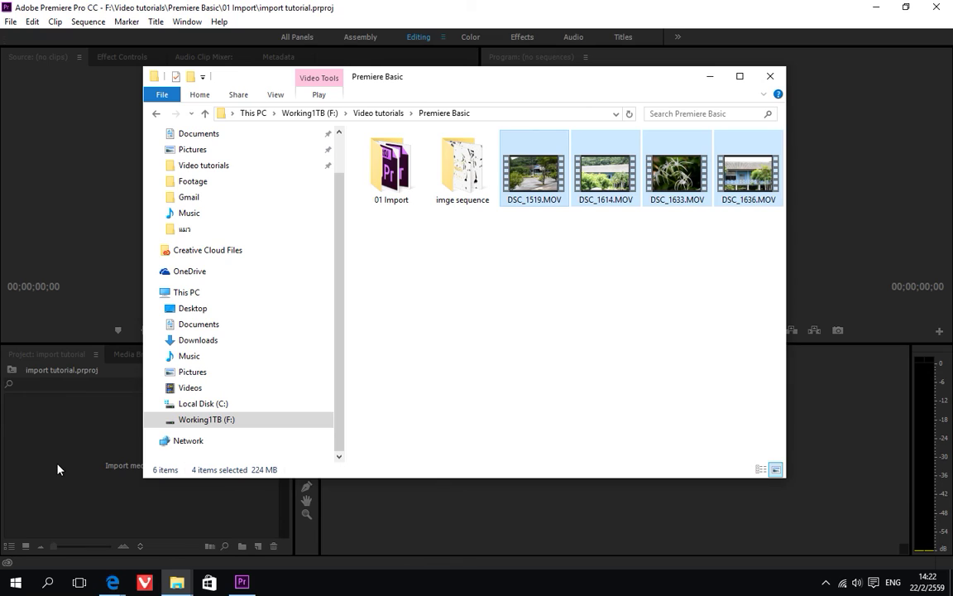
# Delete all four clips from the project bin, leaving it empty
pyautogui.click(99, 451)
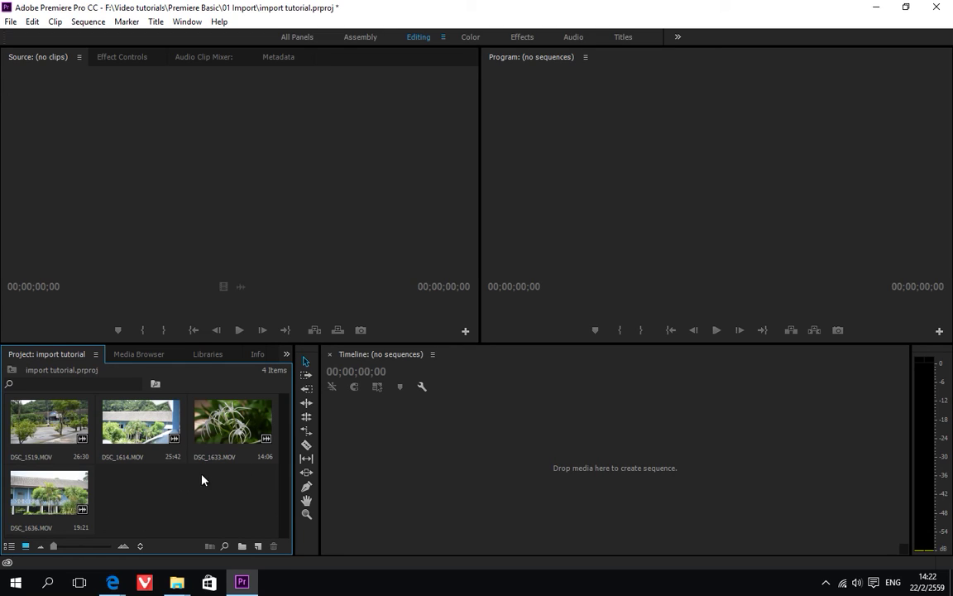
pyautogui.moveTo(225, 520); pyautogui.dragTo(17, 434)
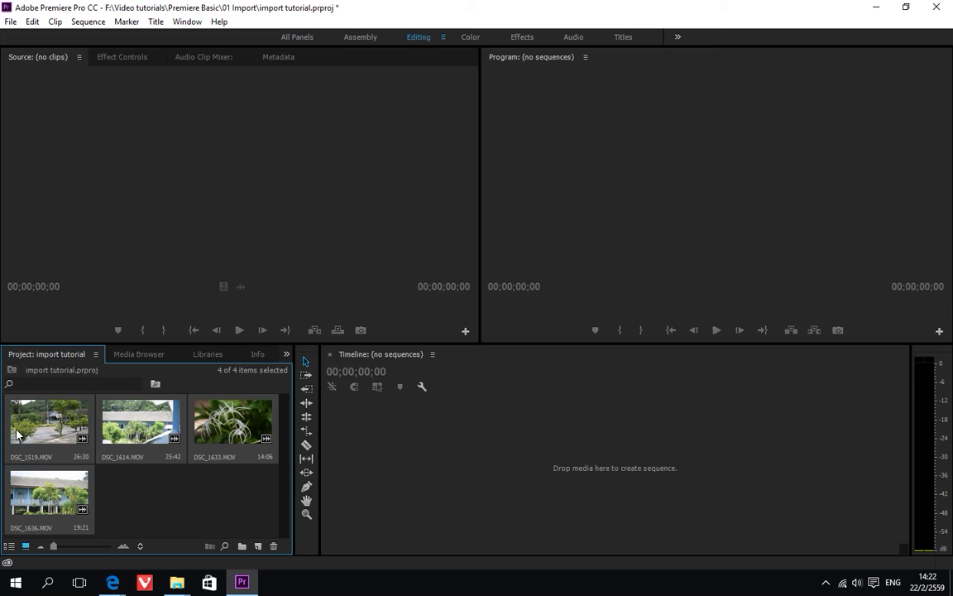
pyautogui.press('Delete')
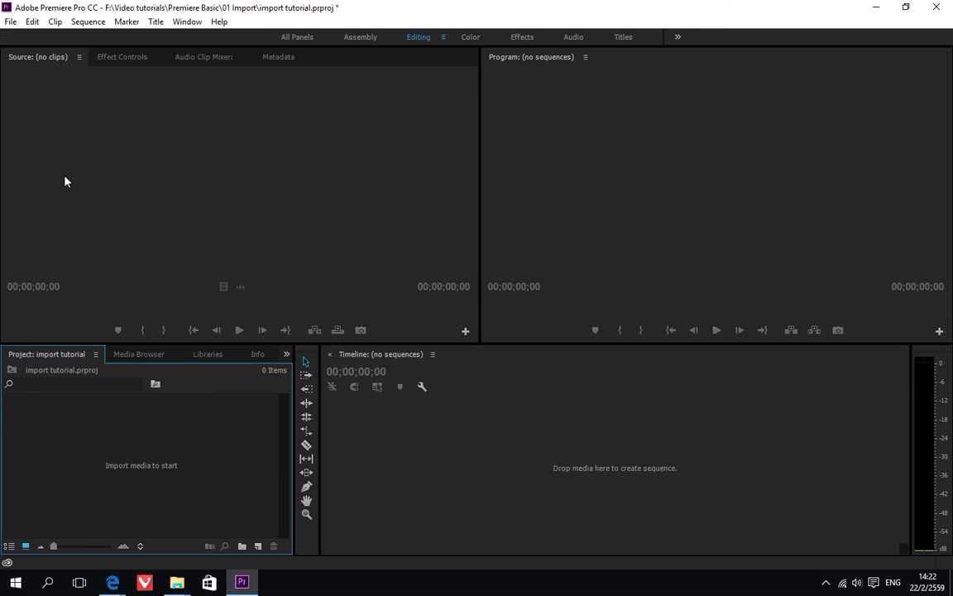
pyautogui.click(11, 21)
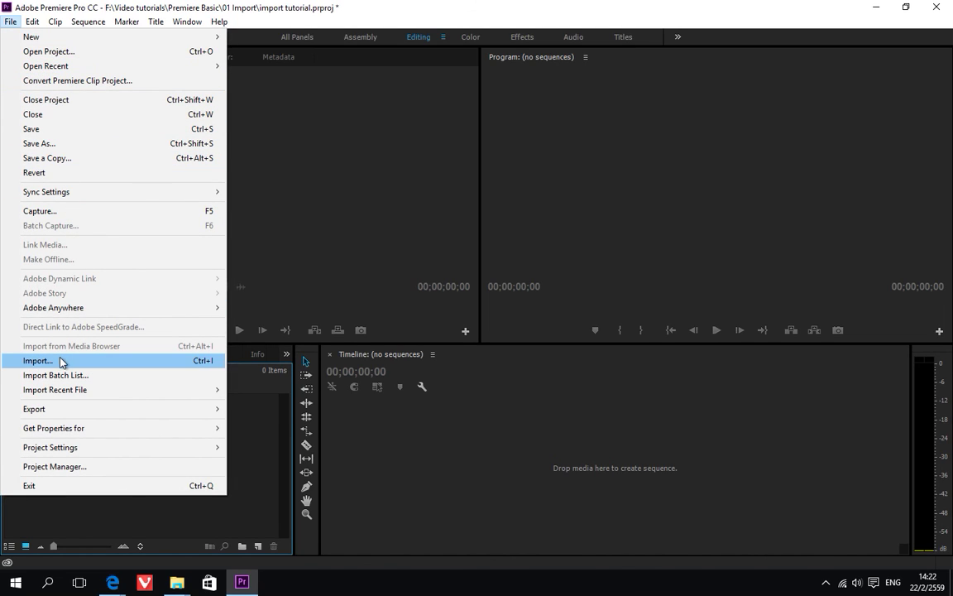
# Import DSC_1519, DSC_1614, DSC_1633 and DSC_1636 .MOV through the Import dialog
pyautogui.click(163, 365)
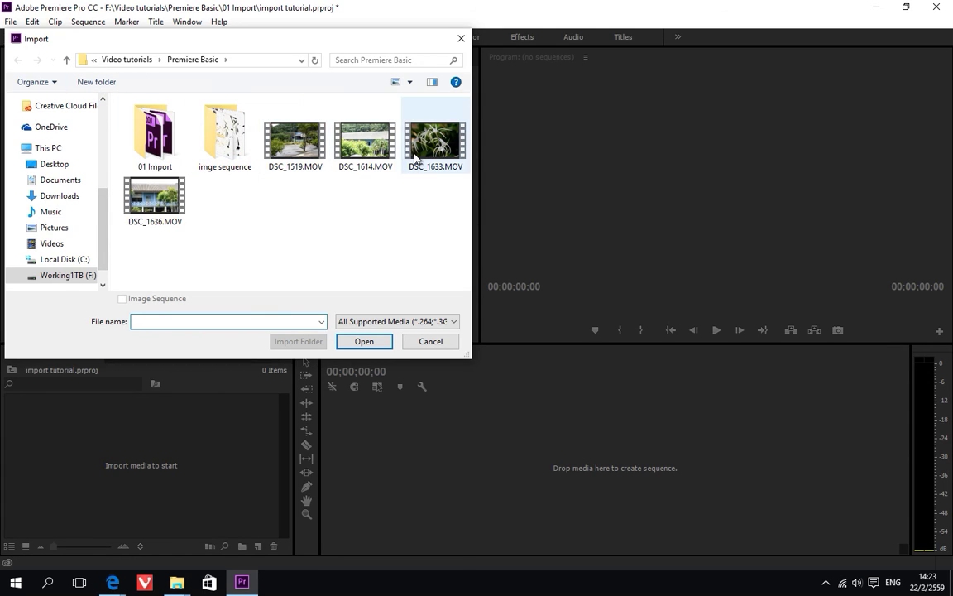
pyautogui.click(299, 148)
pyautogui.keyDown('ctrl'); pyautogui.click(435, 139); pyautogui.keyUp('ctrl')
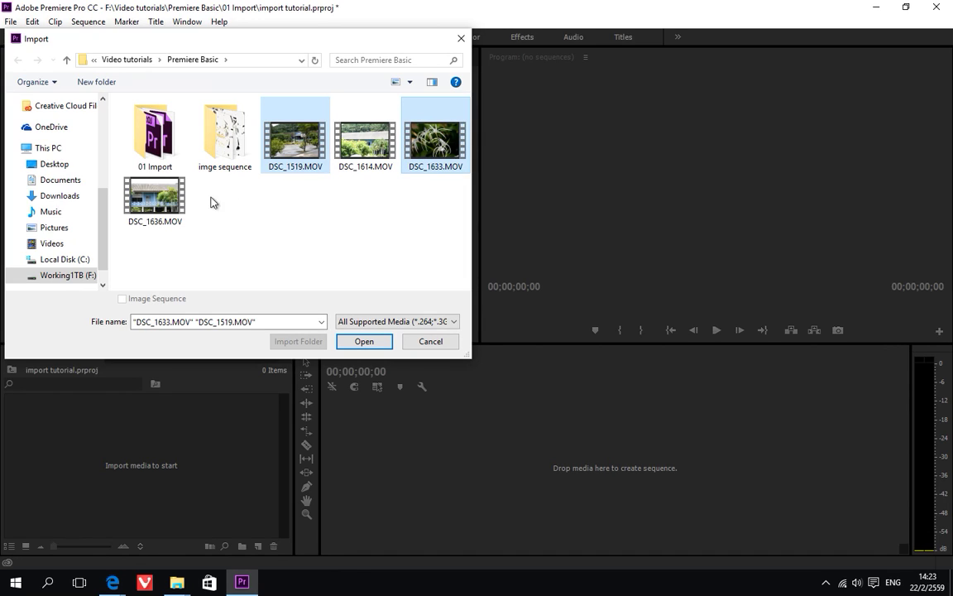
pyautogui.keyDown('ctrl'); pyautogui.click(151, 207); pyautogui.keyUp('ctrl')
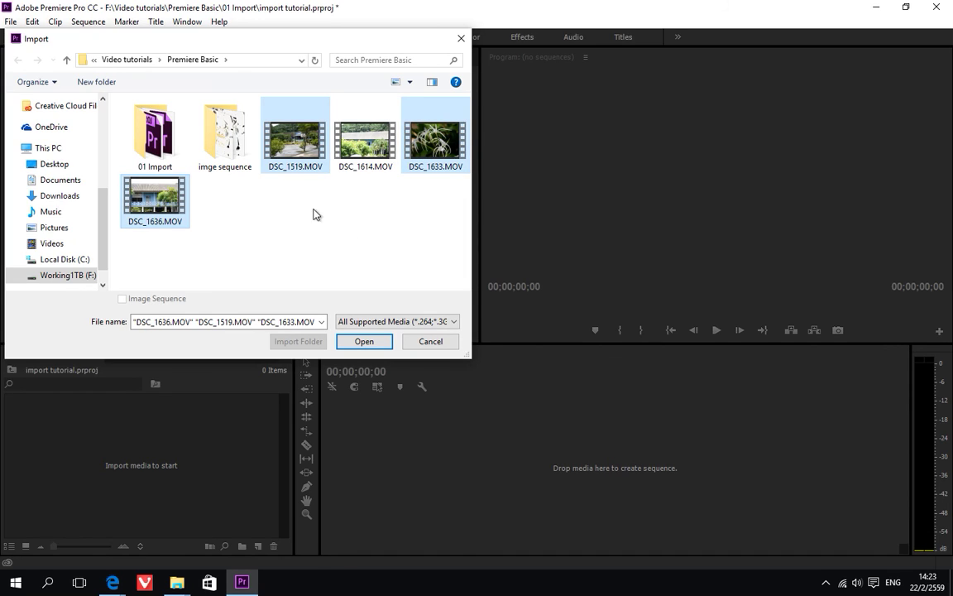
pyautogui.moveTo(286, 217); pyautogui.dragTo(499, 116)
pyautogui.keyDown('ctrl'); pyautogui.click(151, 205); pyautogui.keyUp('ctrl')
pyautogui.moveTo(267, 44); pyautogui.dragTo(293, 60)
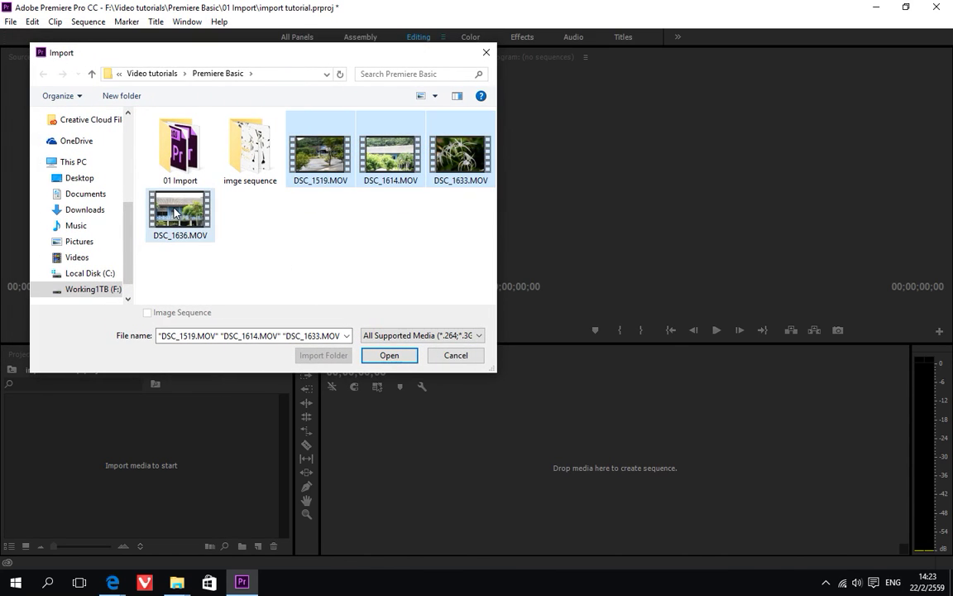
pyautogui.moveTo(327, 167); pyautogui.dragTo(116, 458)
pyautogui.moveTo(161, 198); pyautogui.dragTo(170, 207)
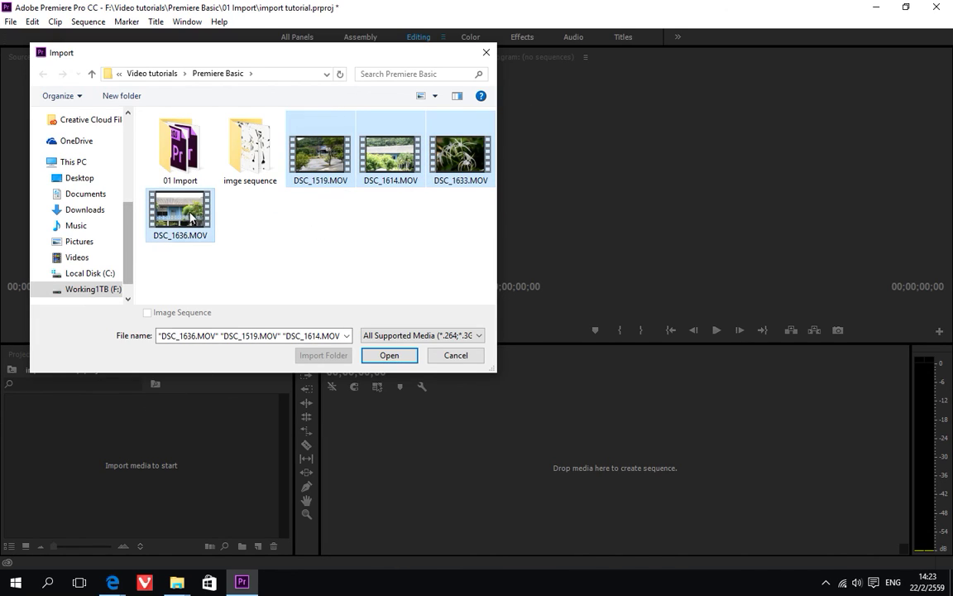
pyautogui.click(389, 356)
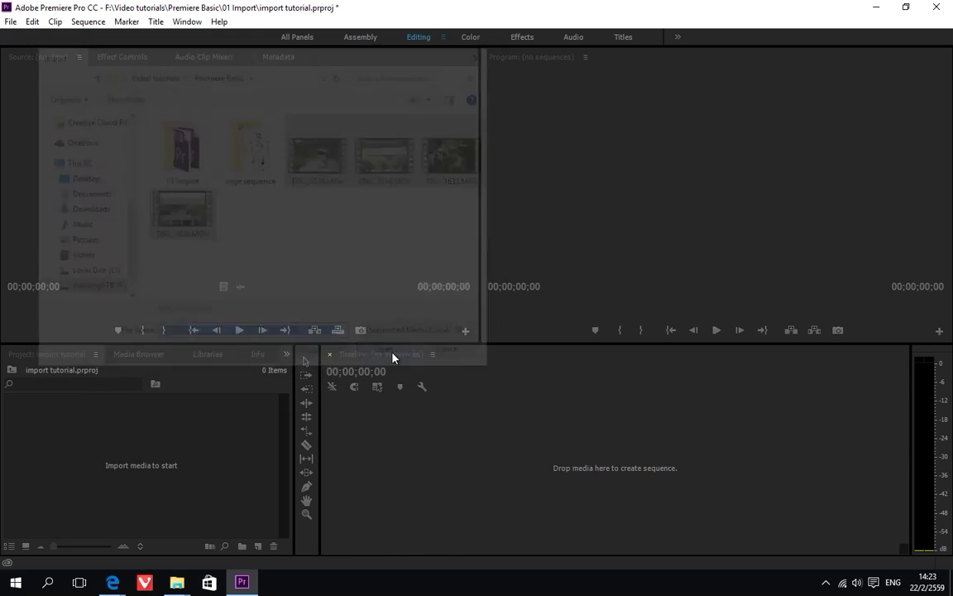
pyautogui.click(242, 508)
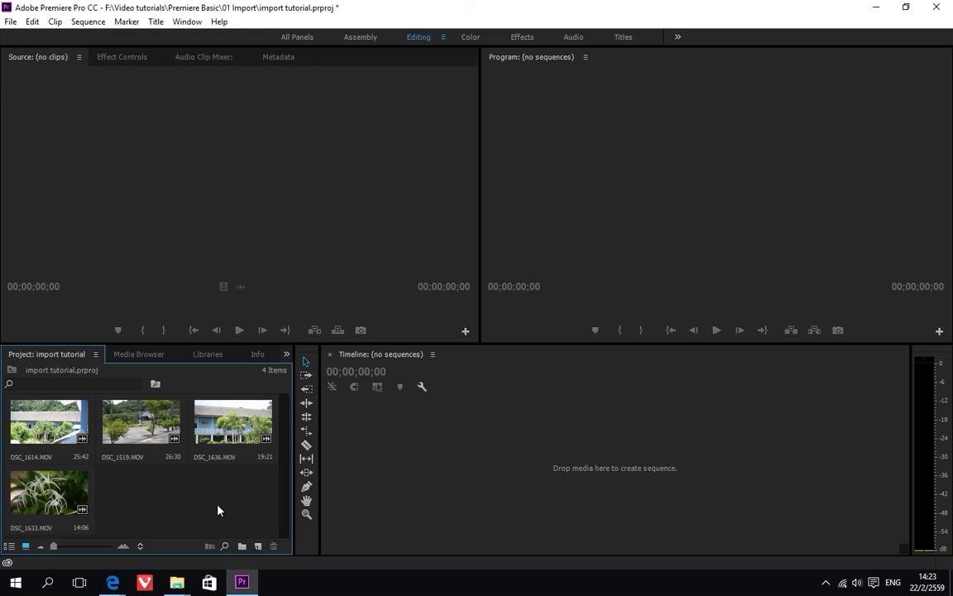
# Delete the four clips, then import only DSC_1519.MOV into the empty bin
pyautogui.moveTo(238, 523); pyautogui.dragTo(84, 397)
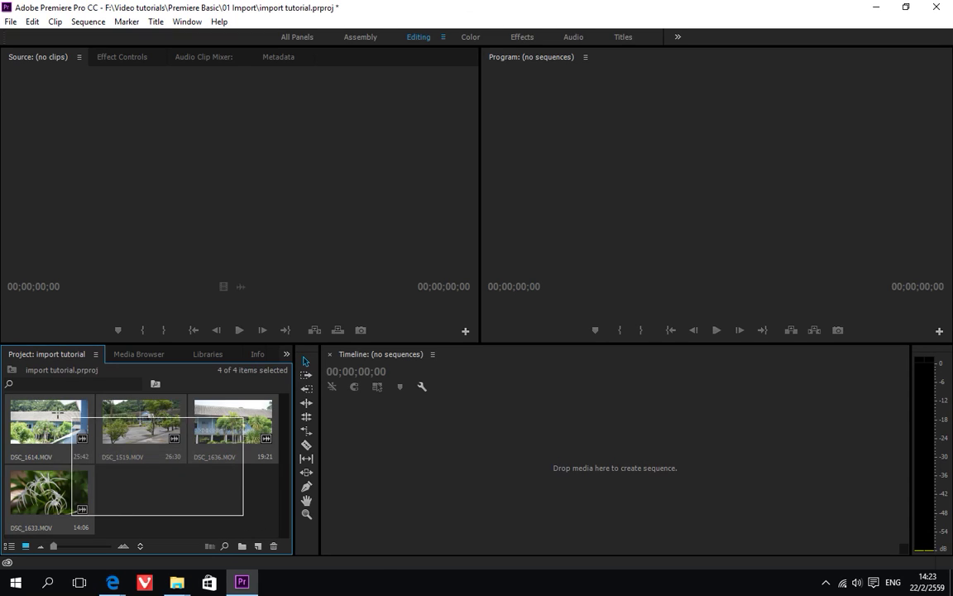
pyautogui.press('Delete')
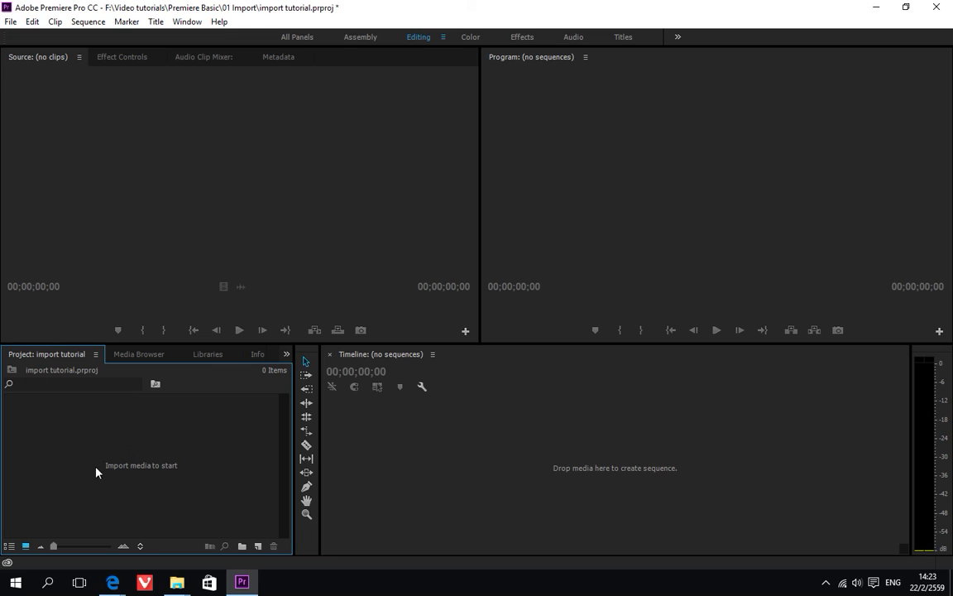
pyautogui.doubleClick(163, 444)
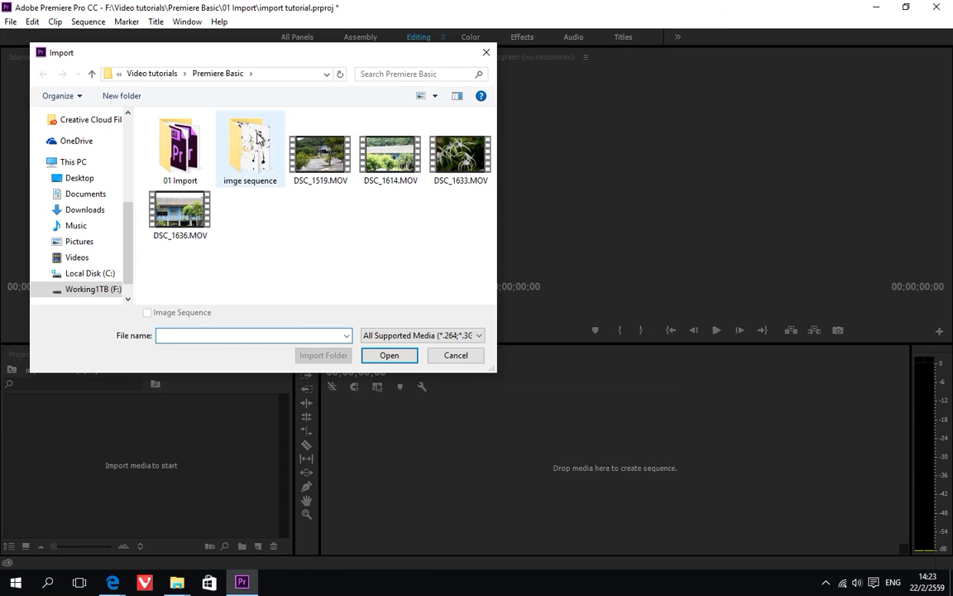
pyautogui.click(331, 163)
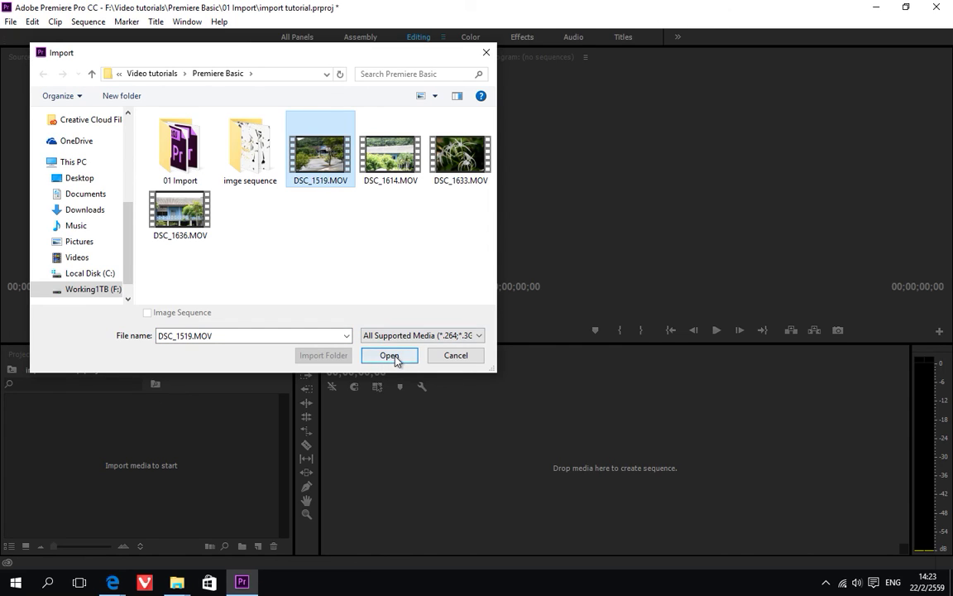
pyautogui.doubleClick(320, 156)
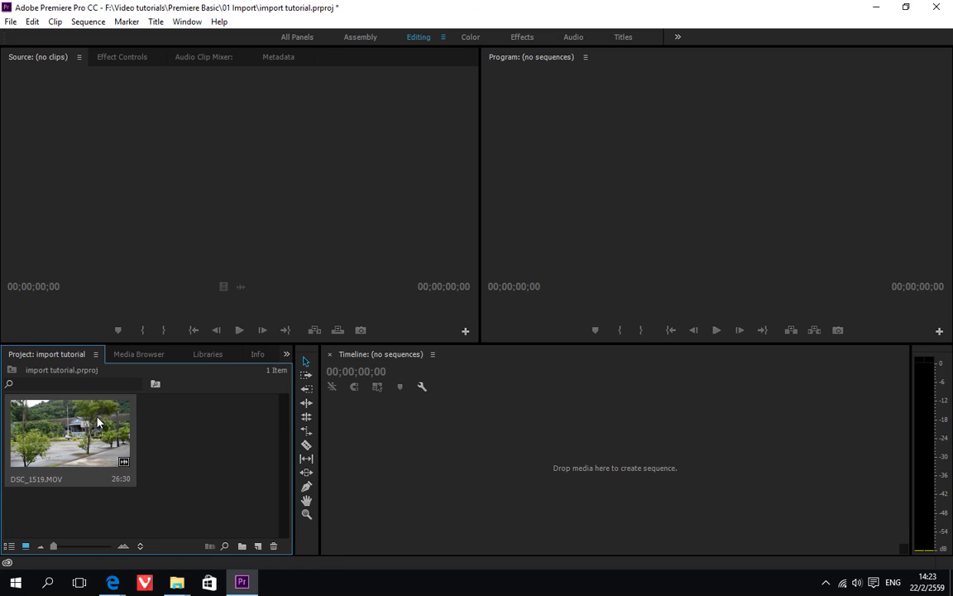
pyautogui.click(200, 428)
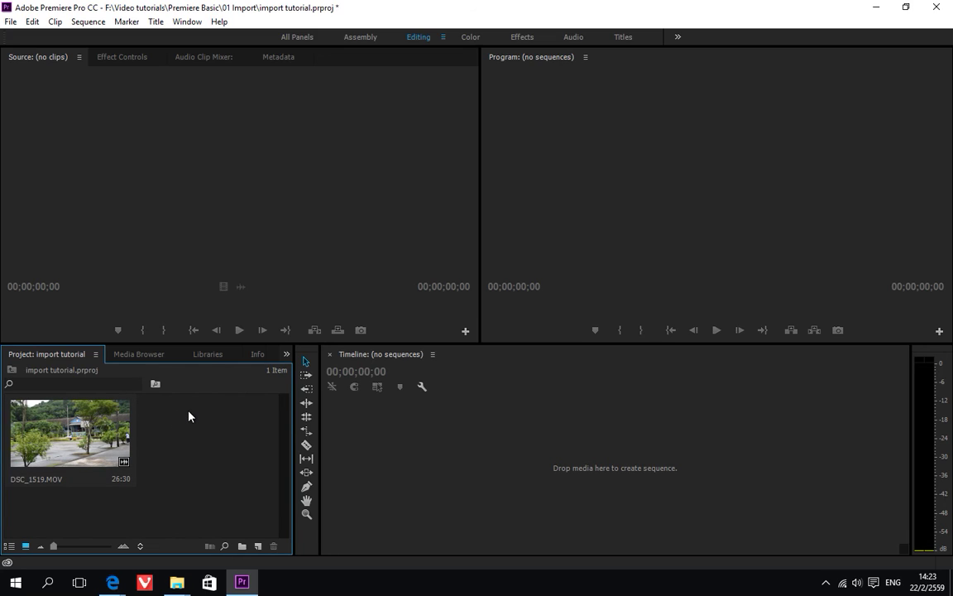
# Import DSC_1614.MOV using the Project panel's context-menu Import command
pyautogui.rightClick(189, 415)
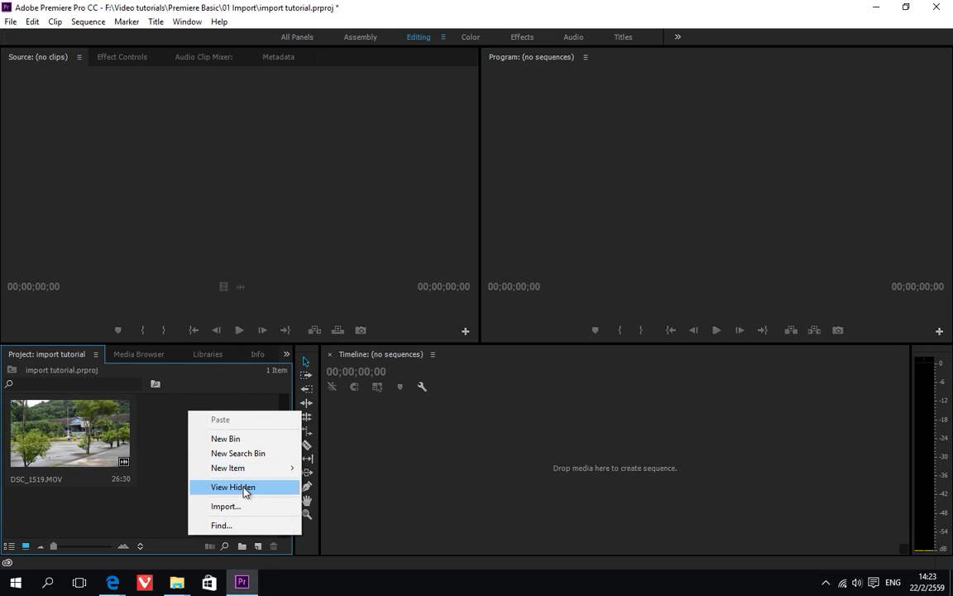
pyautogui.click(239, 507)
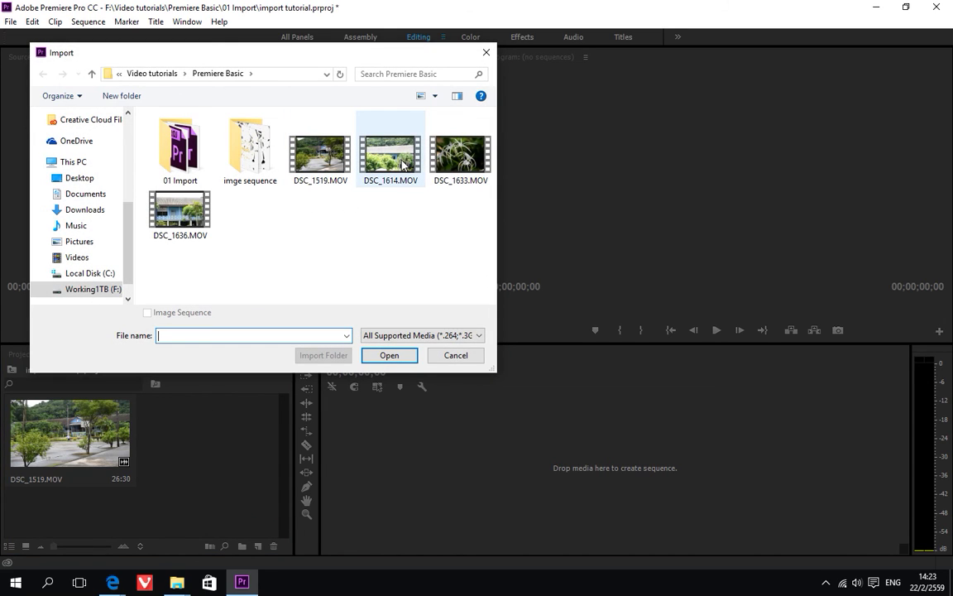
pyautogui.doubleClick(392, 167)
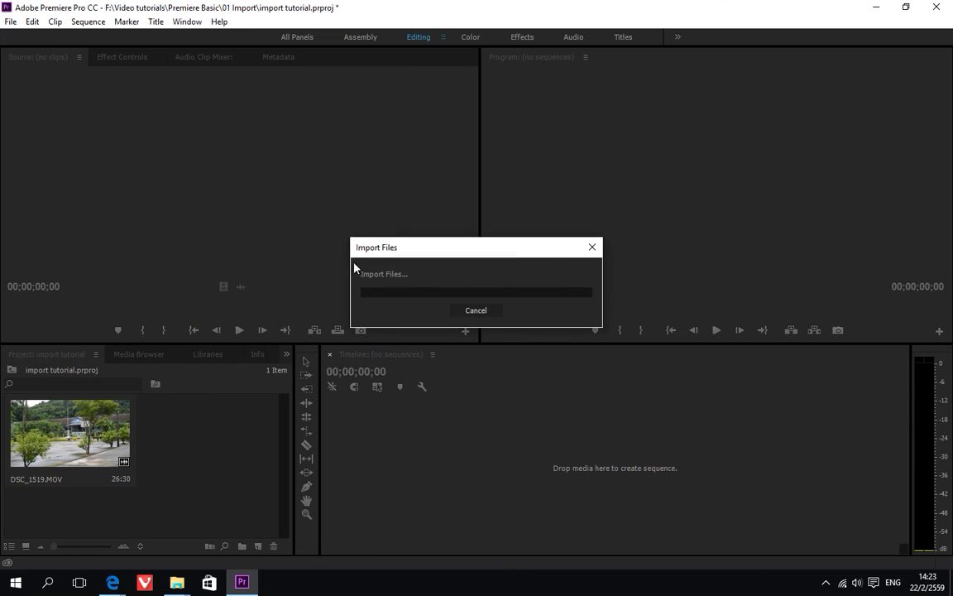
pyautogui.click(214, 509)
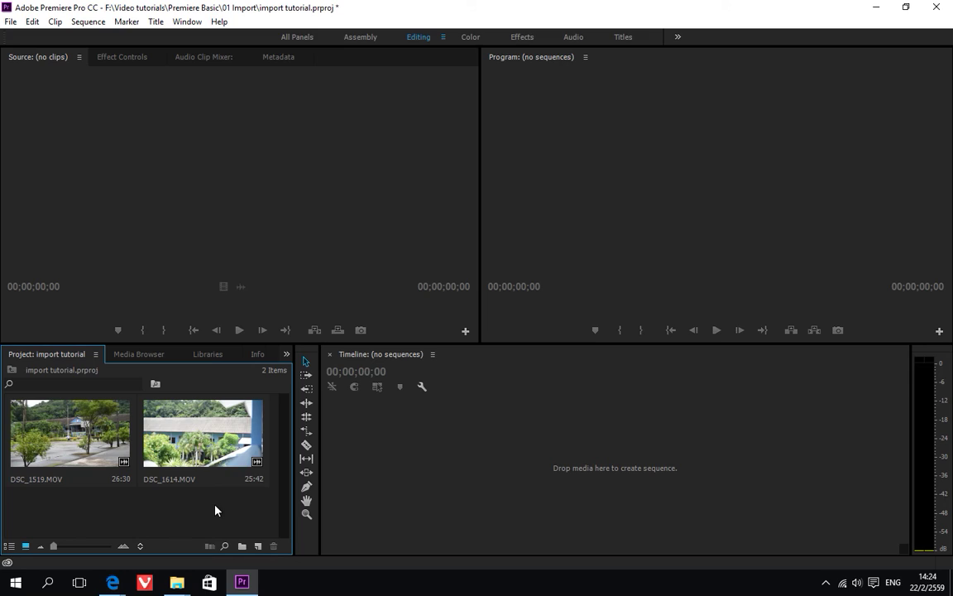
pyautogui.moveTo(111, 513); pyautogui.dragTo(79, 472)
pyautogui.click(202, 507)
pyautogui.click(176, 581)
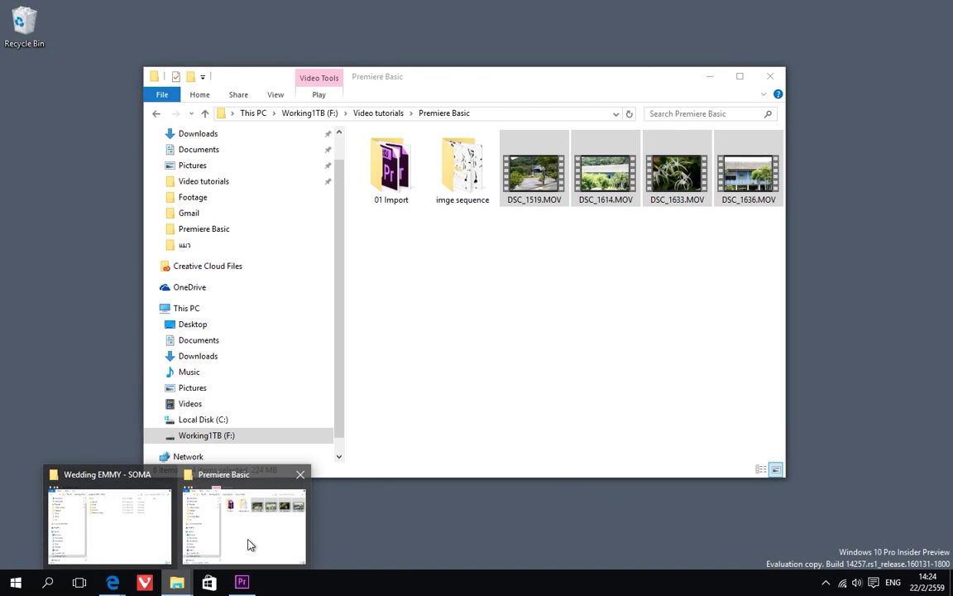
# Bring up the Wedding EMMY - SOMA folder window on F: and select its AVCHD folder
pyautogui.click(246, 545)
pyautogui.click(570, 309)
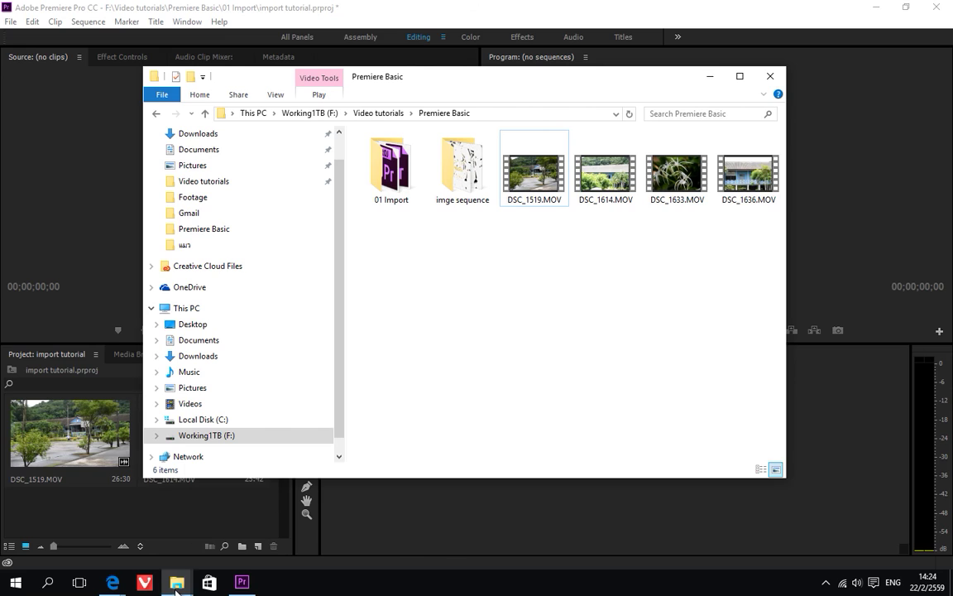
pyautogui.moveTo(176, 582)
pyautogui.click(120, 533)
pyautogui.moveTo(702, 92); pyautogui.dragTo(776, 111)
pyautogui.click(475, 183)
pyautogui.click(475, 183)
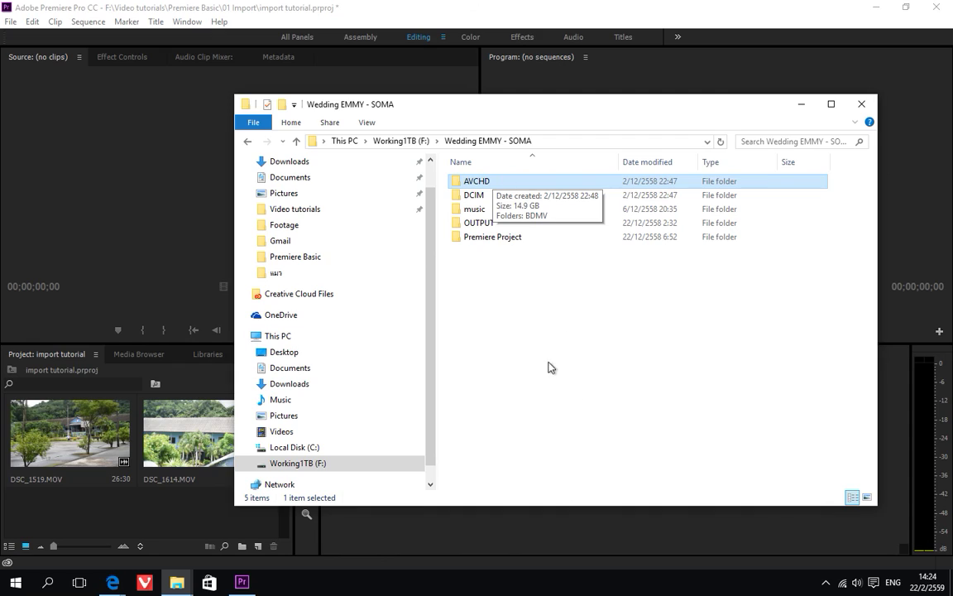
pyautogui.click(622, 328)
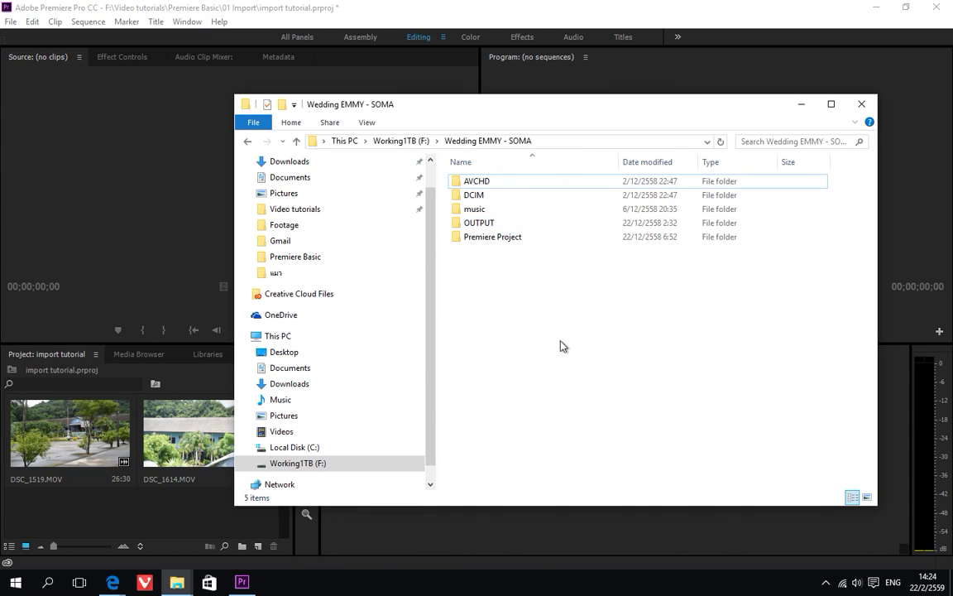
pyautogui.click(475, 183)
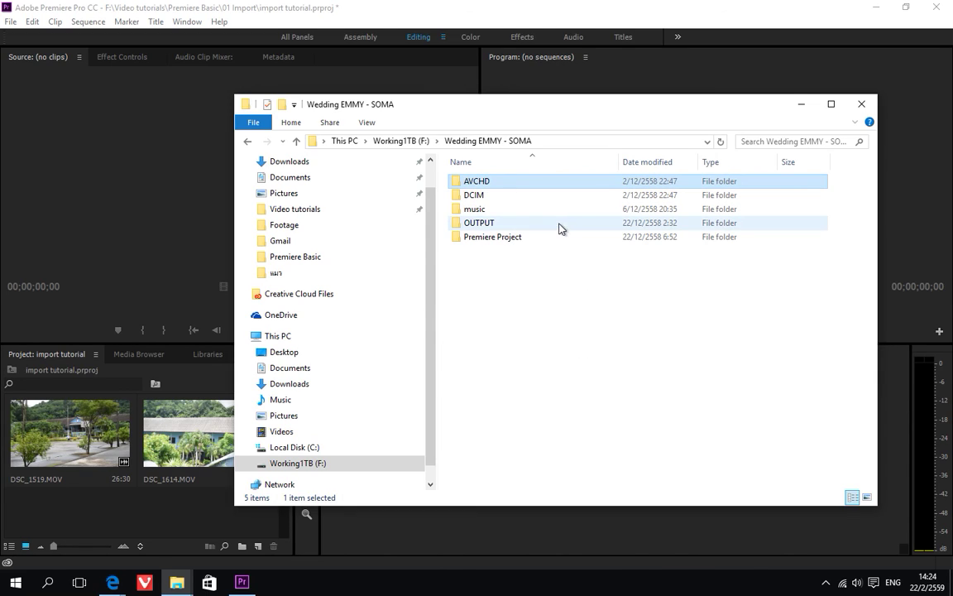
pyautogui.doubleClick(490, 186)
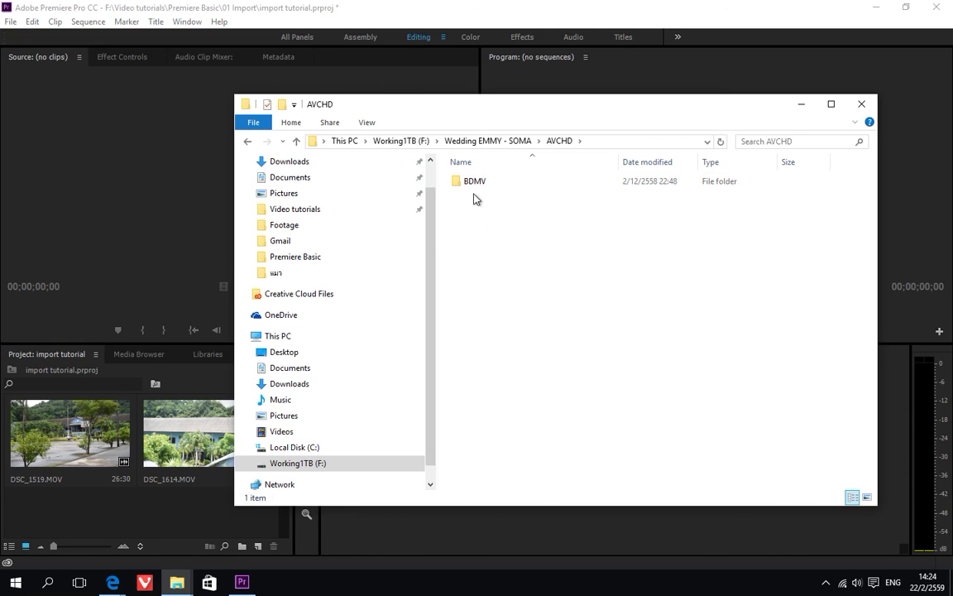
pyautogui.doubleClick(489, 186)
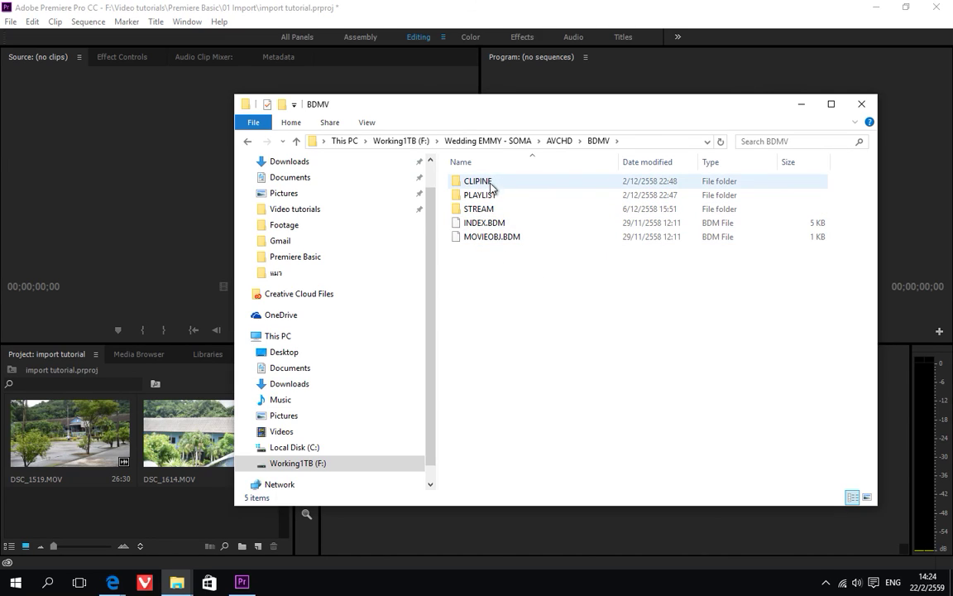
pyautogui.click(493, 212)
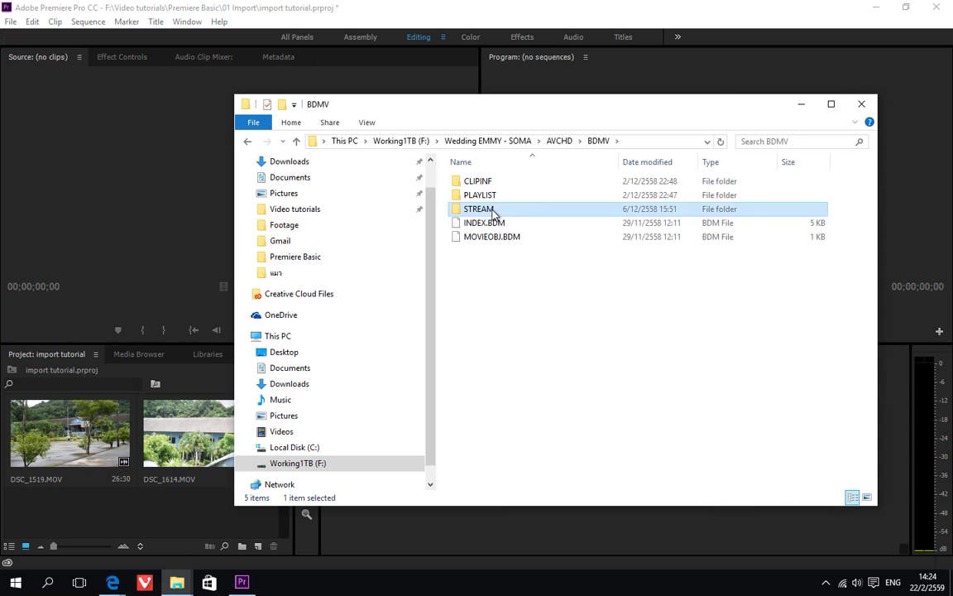
pyautogui.doubleClick(493, 212)
pyautogui.scroll(-8, 557, 285)
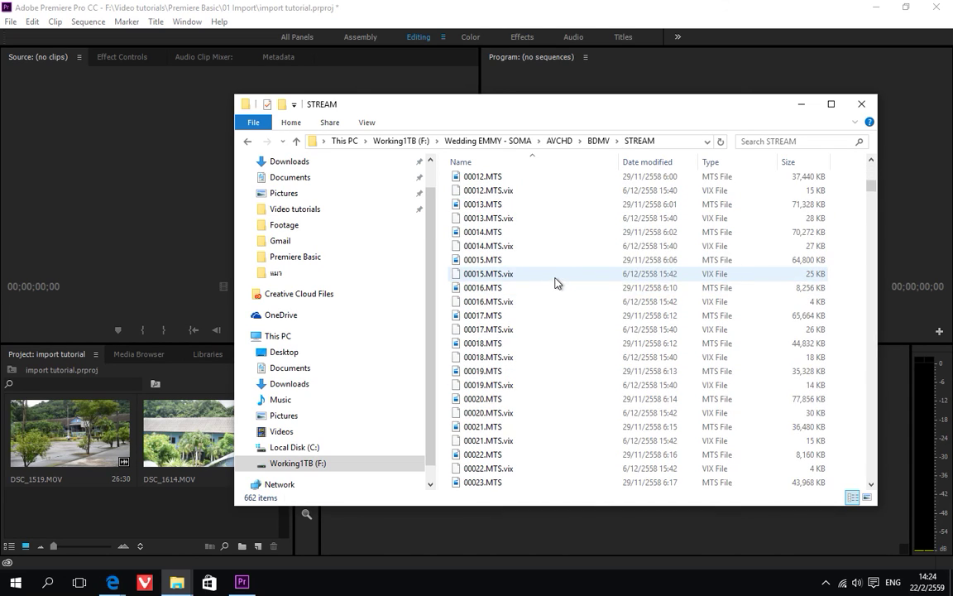
pyautogui.moveTo(871, 197); pyautogui.dragTo(871, 472)
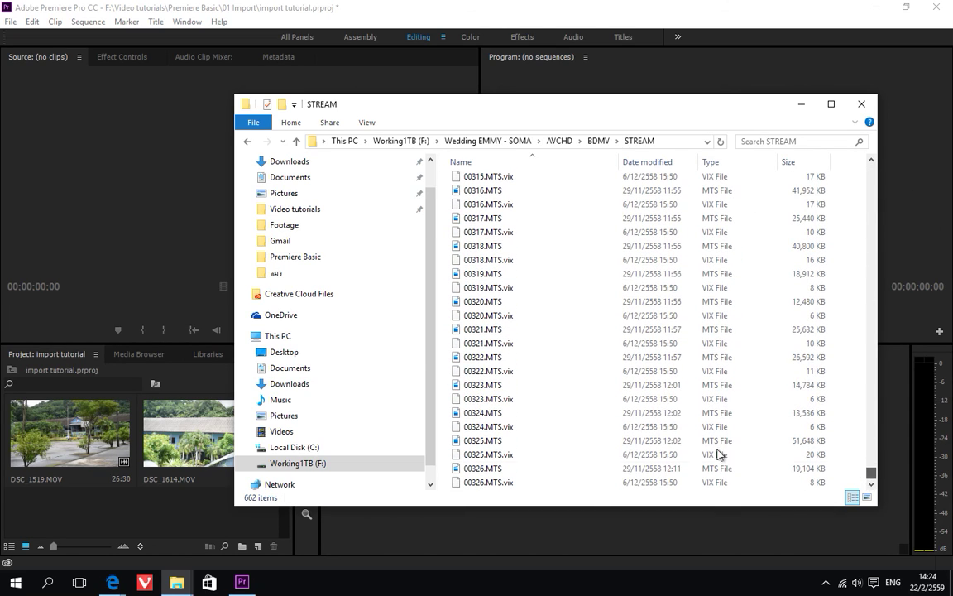
pyautogui.click(488, 330)
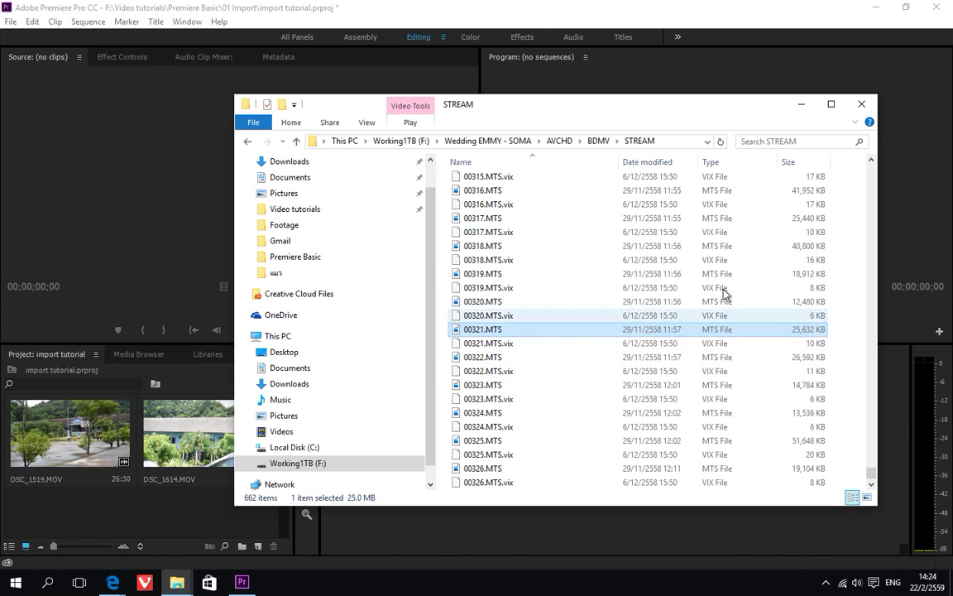
pyautogui.click(599, 141)
pyautogui.click(560, 141)
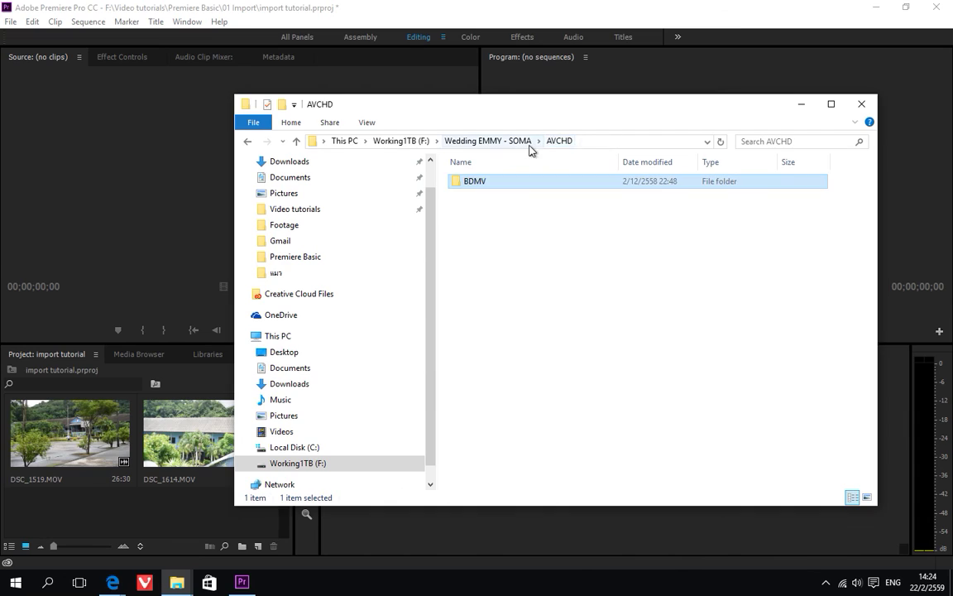
pyautogui.click(488, 141)
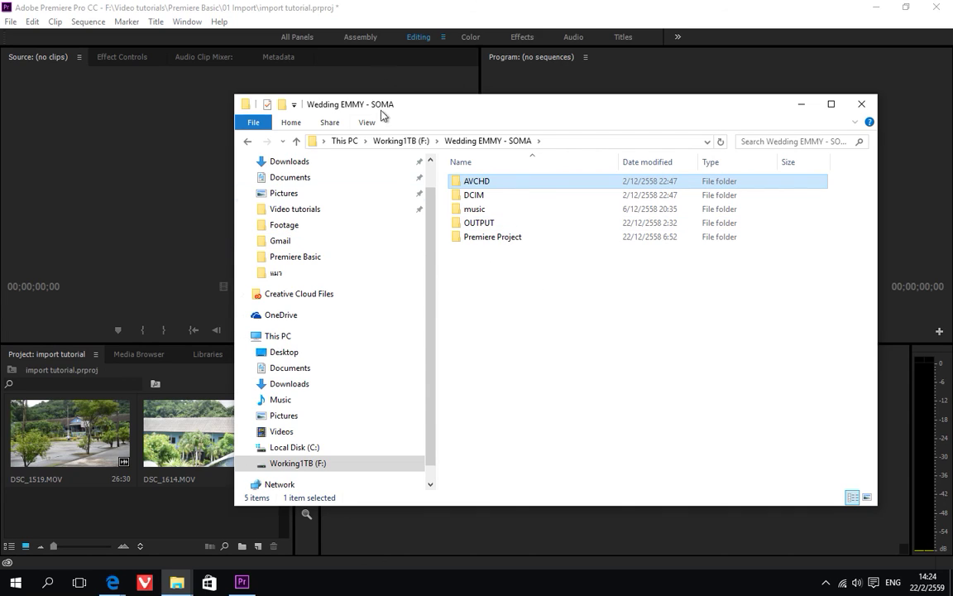
pyautogui.click(327, 10)
pyautogui.click(186, 22)
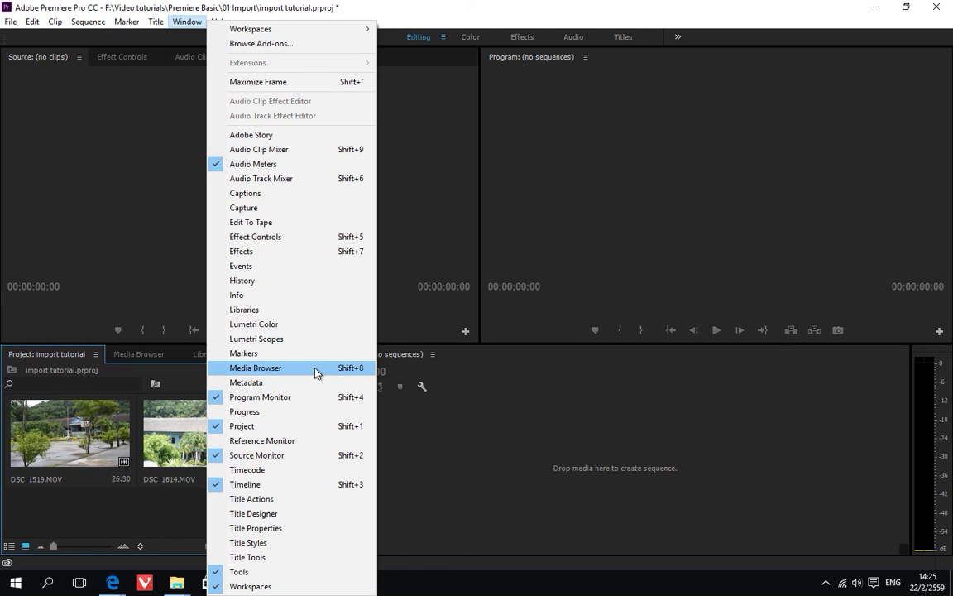
# Open the Media Browser panel from Premiere's Window menu
pyautogui.click(190, 7)
pyautogui.click(199, 23)
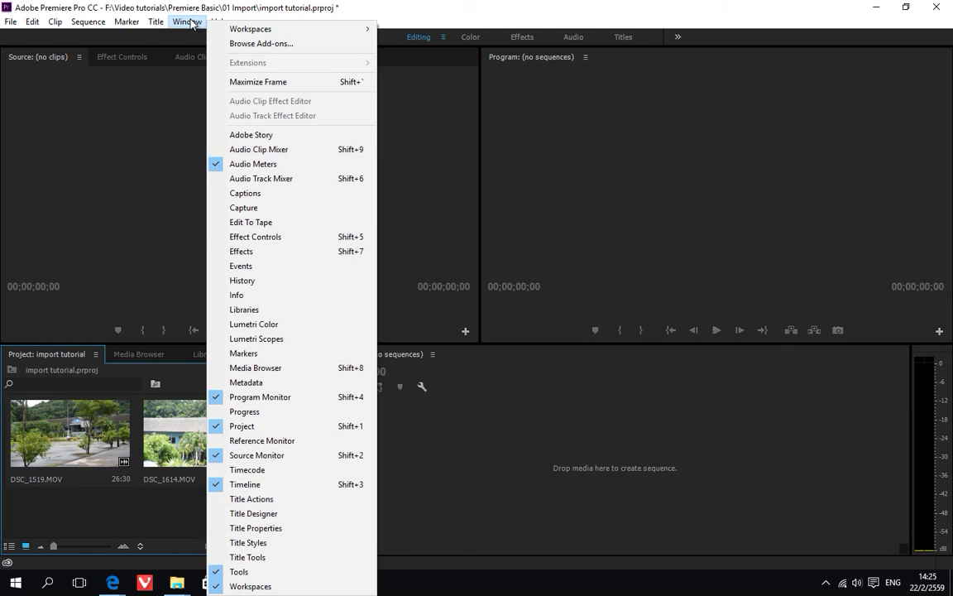
pyautogui.click(303, 370)
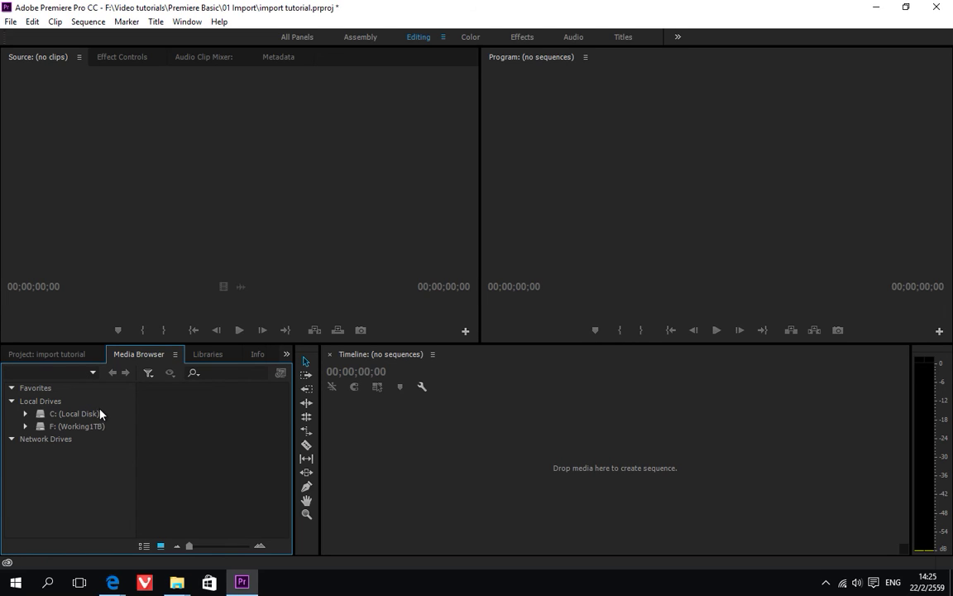
# Toggle between the Project and Media Browser tabs and widen the Media Browser panel
pyautogui.click(75, 353)
pyautogui.click(138, 353)
pyautogui.click(77, 353)
pyautogui.click(149, 355)
pyautogui.click(70, 354)
pyautogui.click(141, 354)
pyautogui.moveTo(295, 436); pyautogui.dragTo(462, 444)
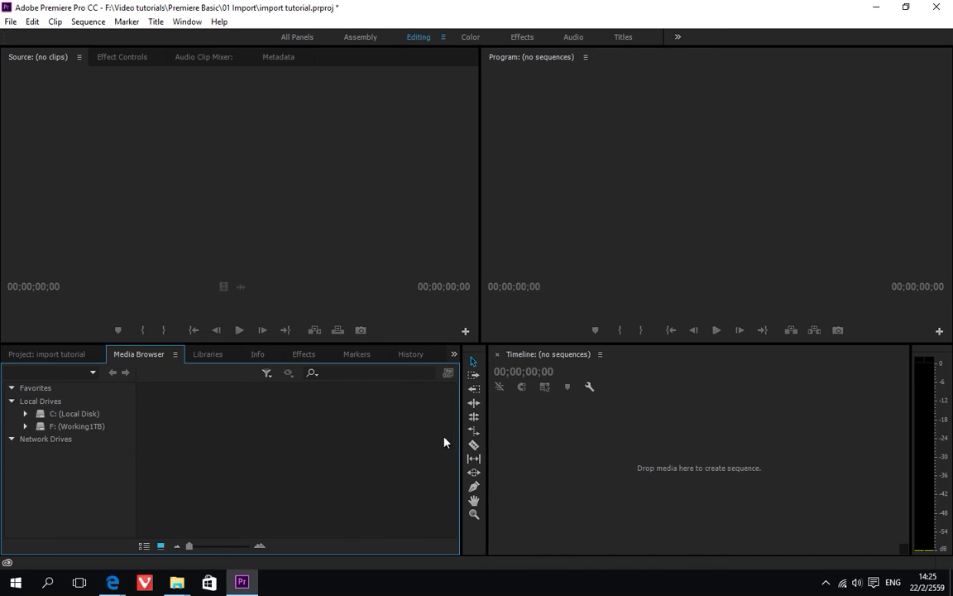
# Expand F: (Working1TB) > Video tutorials and display the Premiere Basic folder's contents
pyautogui.click(25, 426)
pyautogui.click(83, 426)
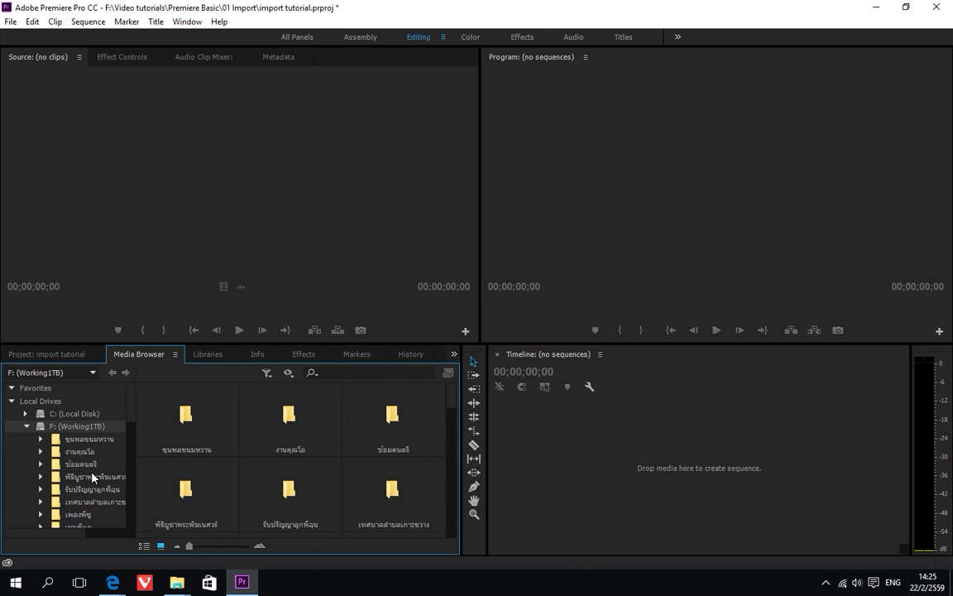
pyautogui.scroll(-3, 91, 474)
pyautogui.moveTo(132, 465); pyautogui.dragTo(203, 463)
pyautogui.scroll(-1, 111, 464)
pyautogui.scroll(-2, 113, 468)
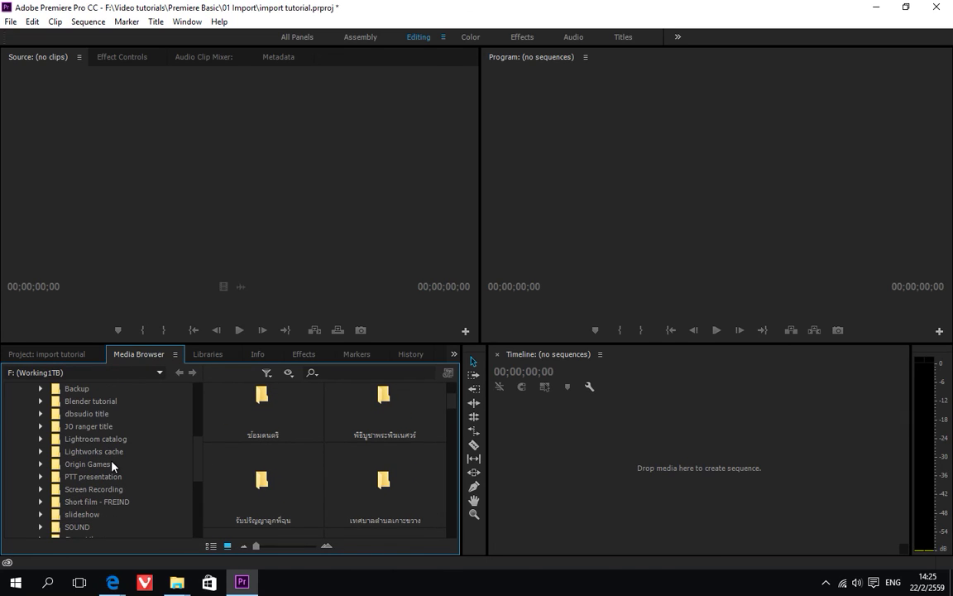
pyautogui.scroll(-1, 86, 444)
pyautogui.scroll(-1, 74, 484)
pyautogui.scroll(-1, 93, 505)
pyautogui.click(67, 489)
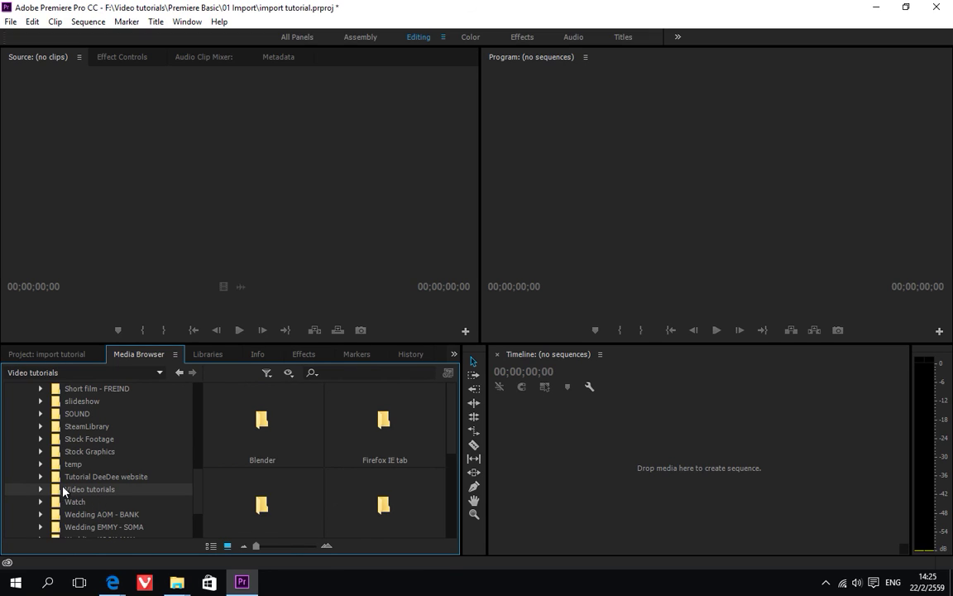
pyautogui.click(41, 489)
pyautogui.scroll(-1, 94, 499)
pyautogui.scroll(-1, 93, 499)
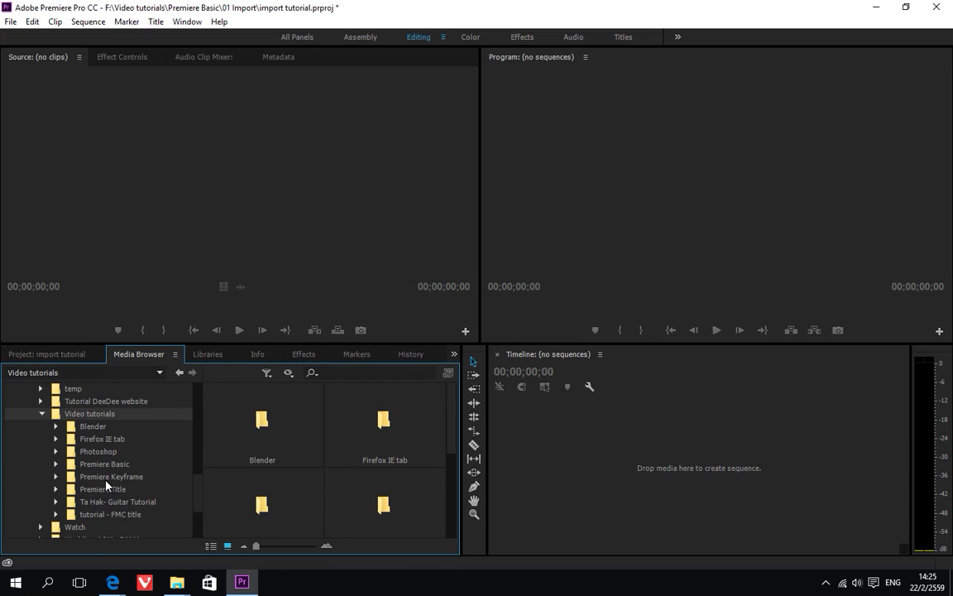
pyautogui.click(102, 464)
# Enlarge the Media Browser taller and to three thumbnail columns showing the DSC clips
pyautogui.scroll(-2, 453, 426)
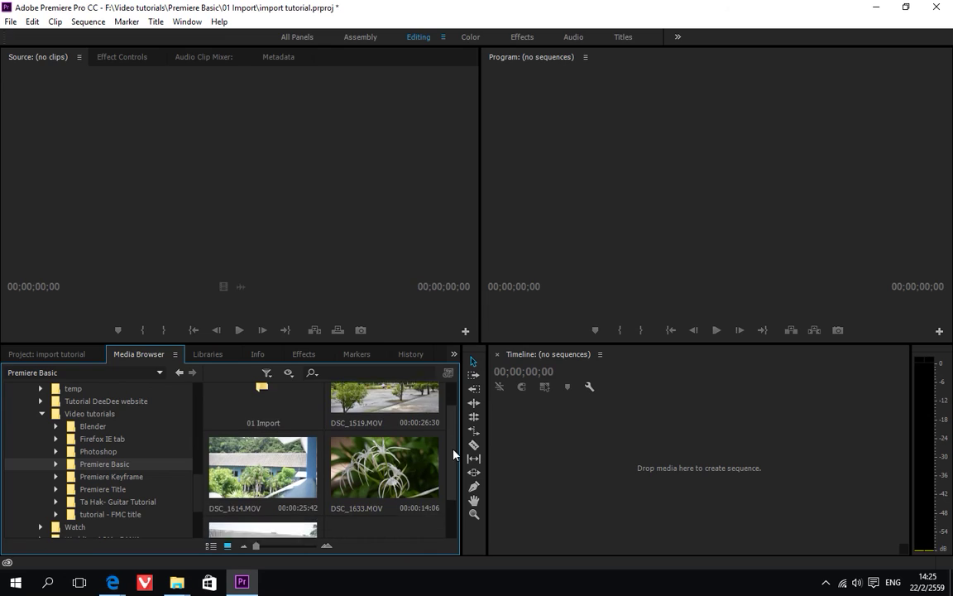
pyautogui.scroll(1, 455, 418)
pyautogui.scroll(1, 459, 409)
pyautogui.scroll(-2, 459, 414)
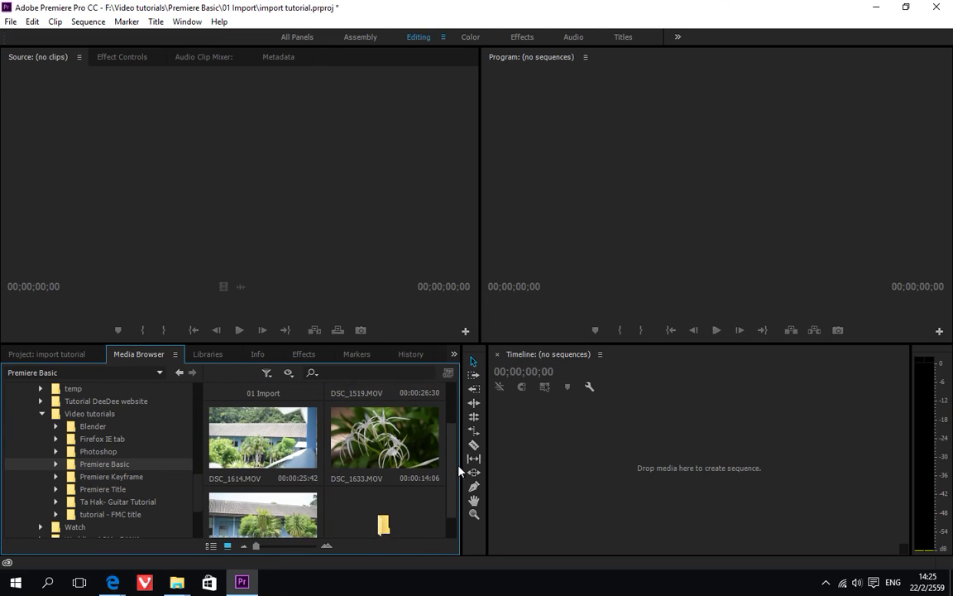
pyautogui.scroll(2, 460, 439)
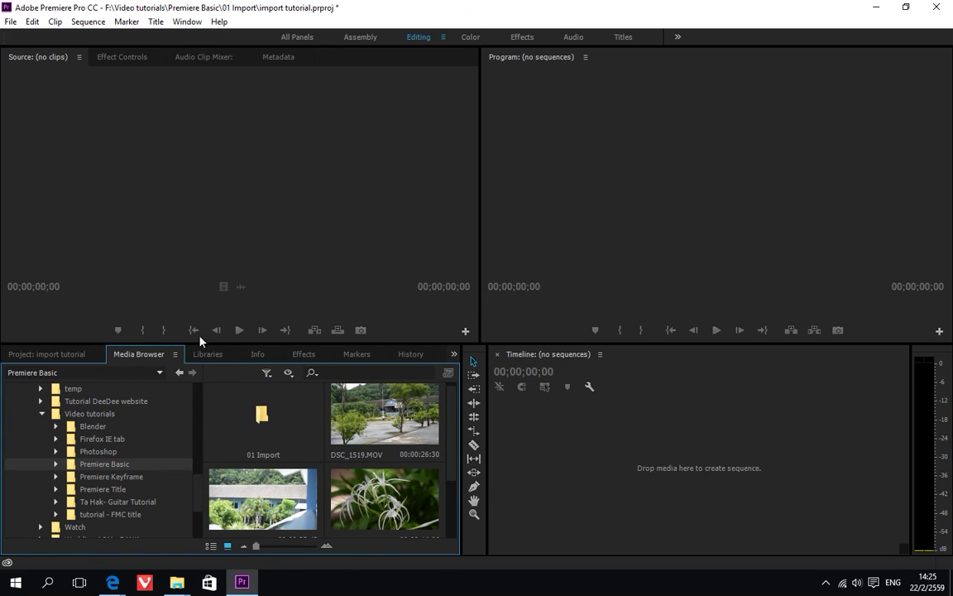
pyautogui.moveTo(222, 343); pyautogui.dragTo(225, 259)
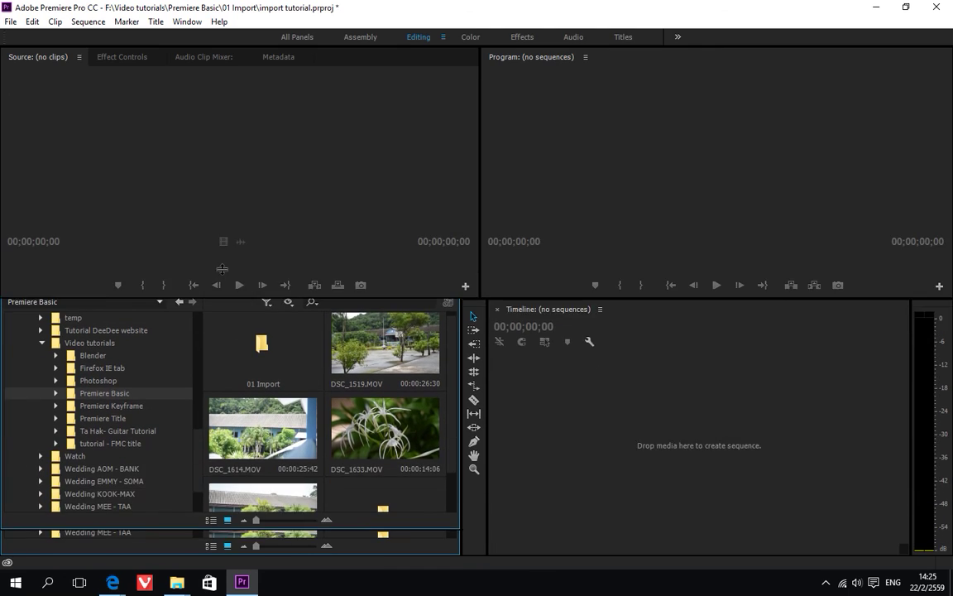
pyautogui.moveTo(461, 373); pyautogui.dragTo(527, 373)
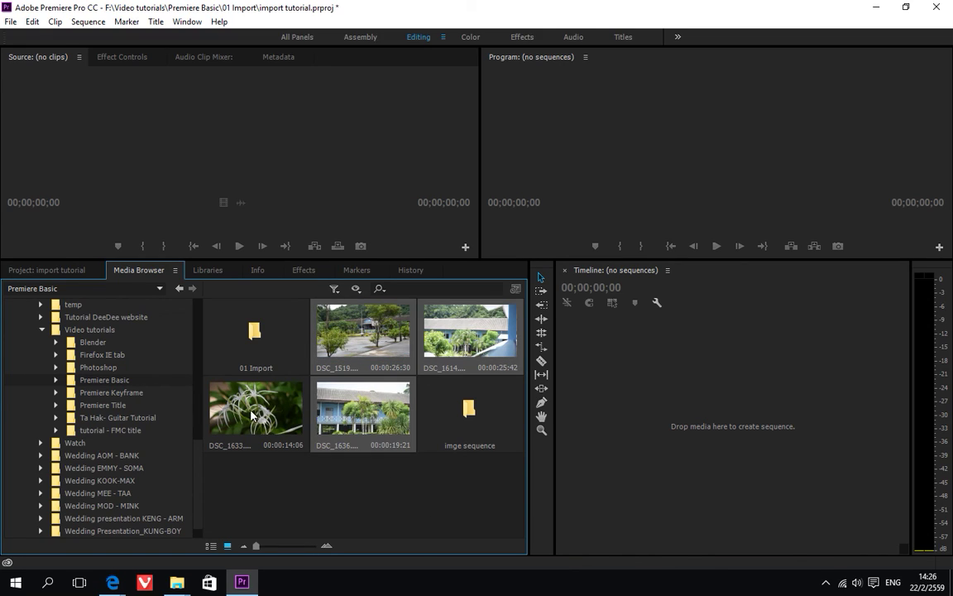
pyautogui.rightClick(361, 315)
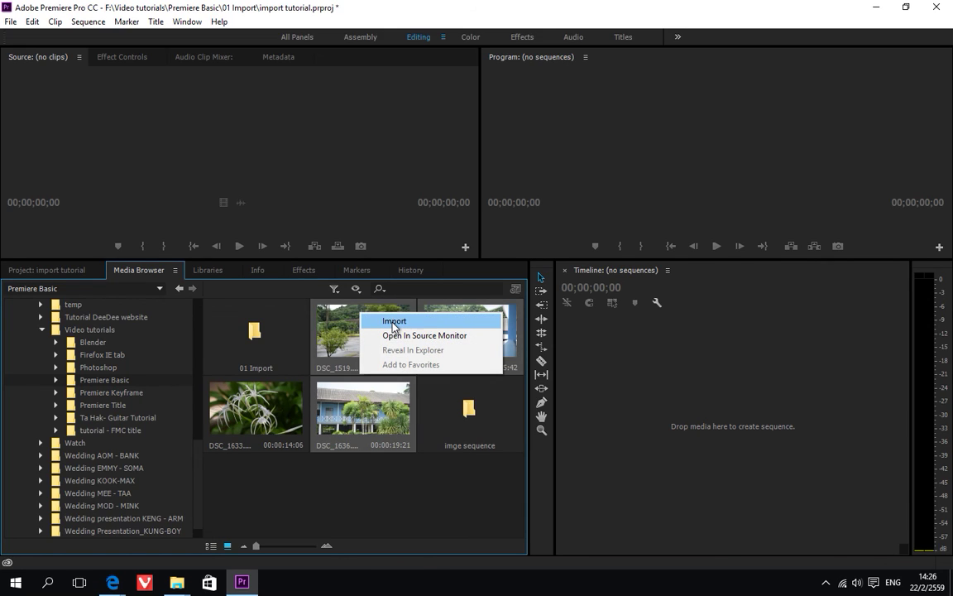
# Delete all five clips from the project bin, then return to the Media Browser and select DSC_1519
pyautogui.click(393, 323)
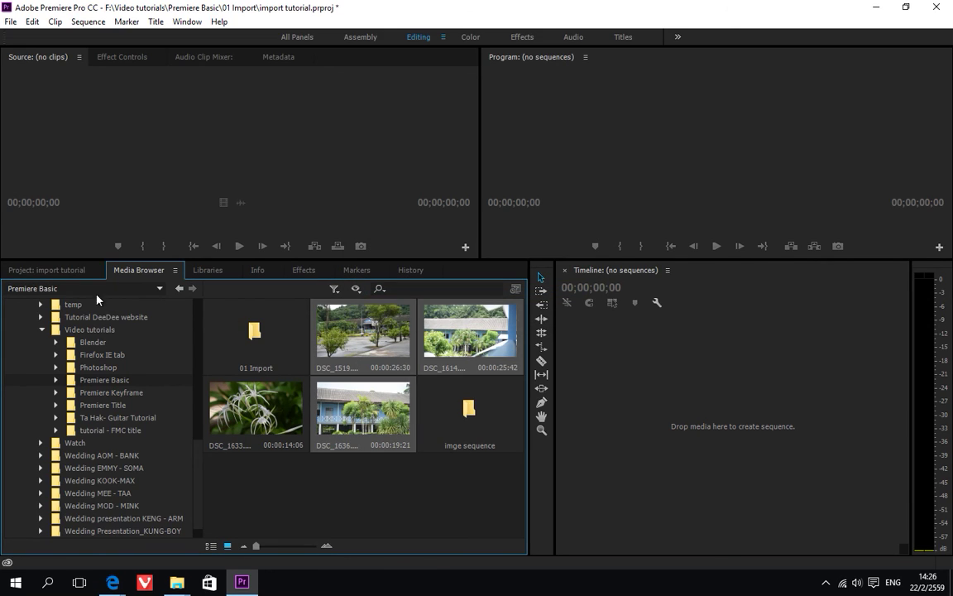
pyautogui.click(75, 273)
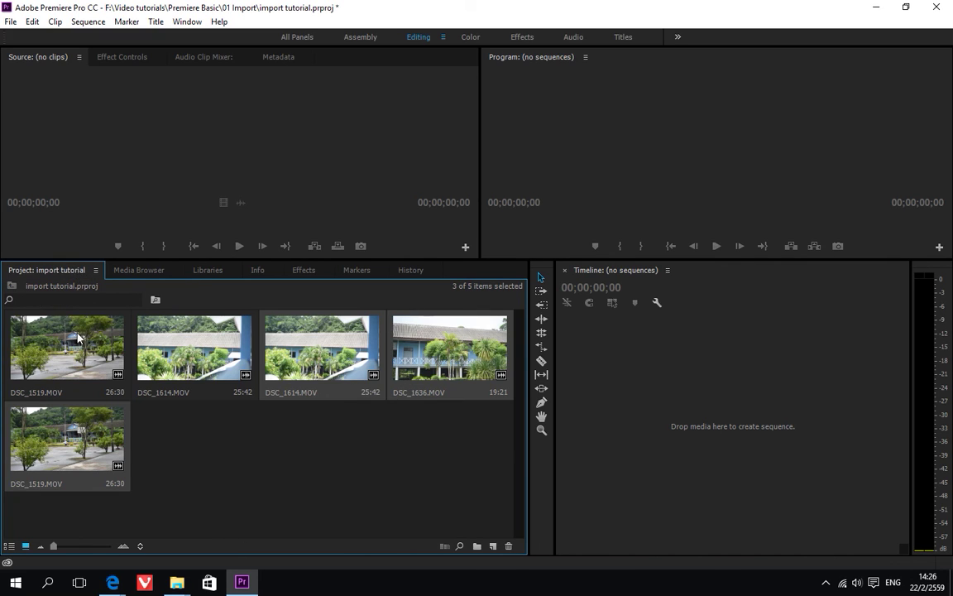
pyautogui.hotkey('ctrl', 'a')
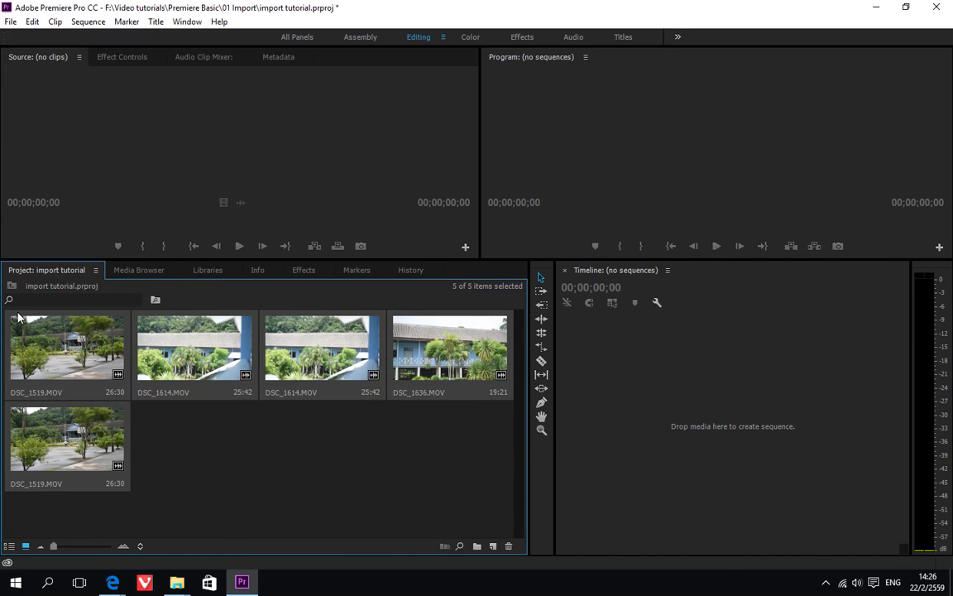
pyautogui.press('Delete')
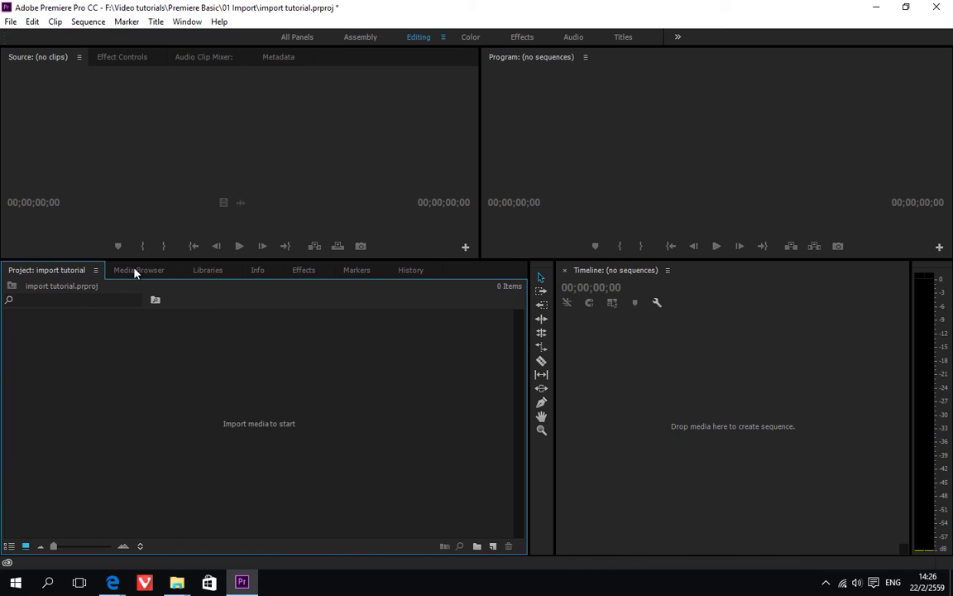
pyautogui.click(135, 272)
pyautogui.click(384, 339)
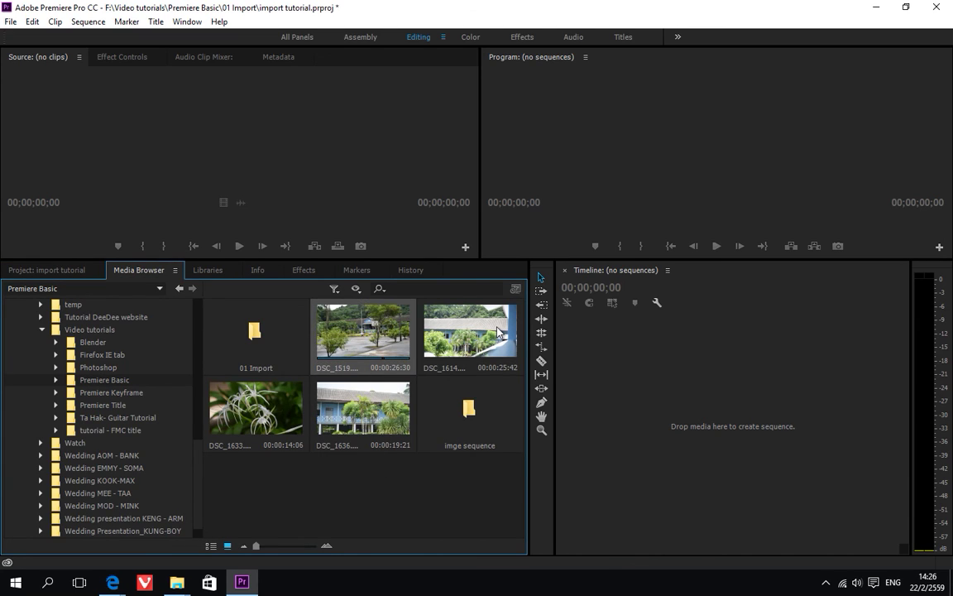
# Add DSC_1614 and DSC_1636 to DSC_1519 and import the three DSC clips
pyautogui.keyDown('ctrl'); pyautogui.click(447, 331); pyautogui.keyUp('ctrl')
pyautogui.keyDown('ctrl'); pyautogui.click(355, 410); pyautogui.keyUp('ctrl')
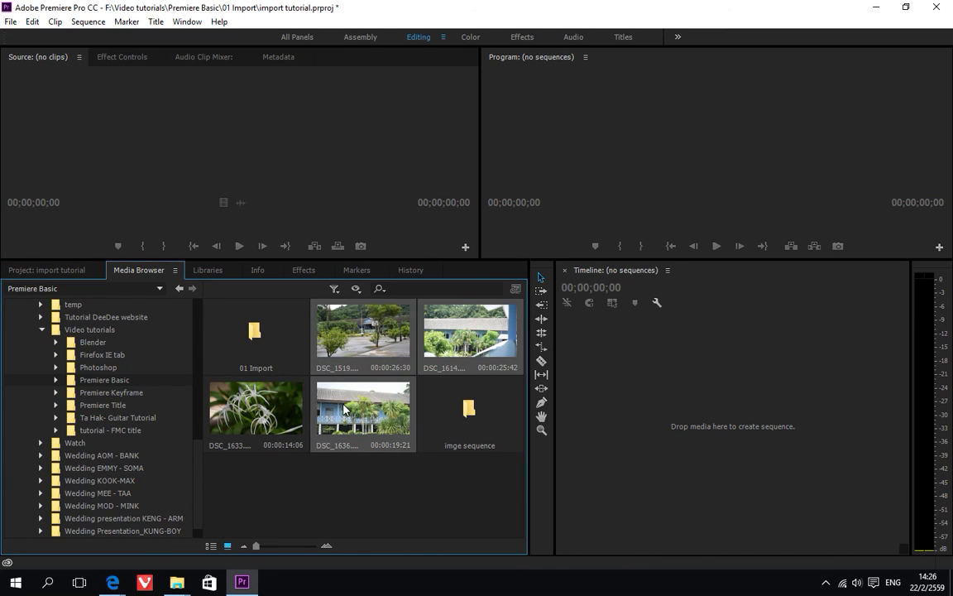
pyautogui.rightClick(365, 325)
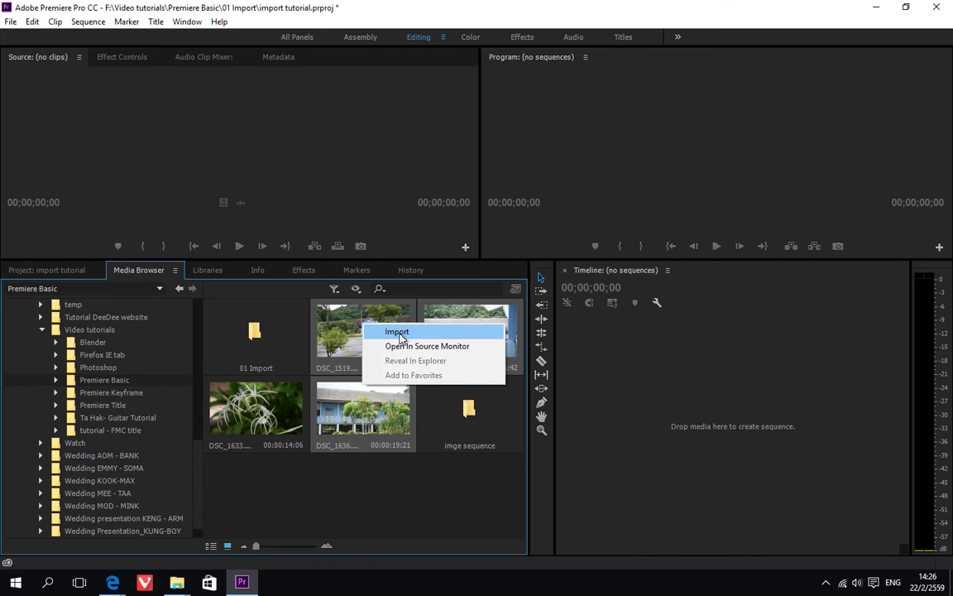
pyautogui.click(398, 331)
# Check the 3 imported clips in the Project panel, then return to the Media Browser and clear the selection
pyautogui.click(60, 270)
pyautogui.click(288, 487)
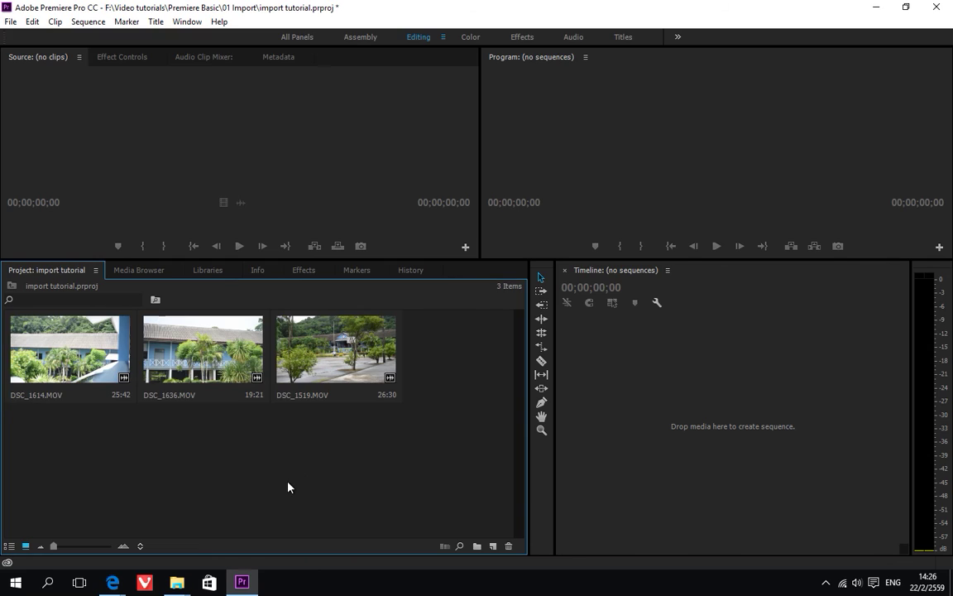
pyautogui.click(135, 271)
pyautogui.click(440, 503)
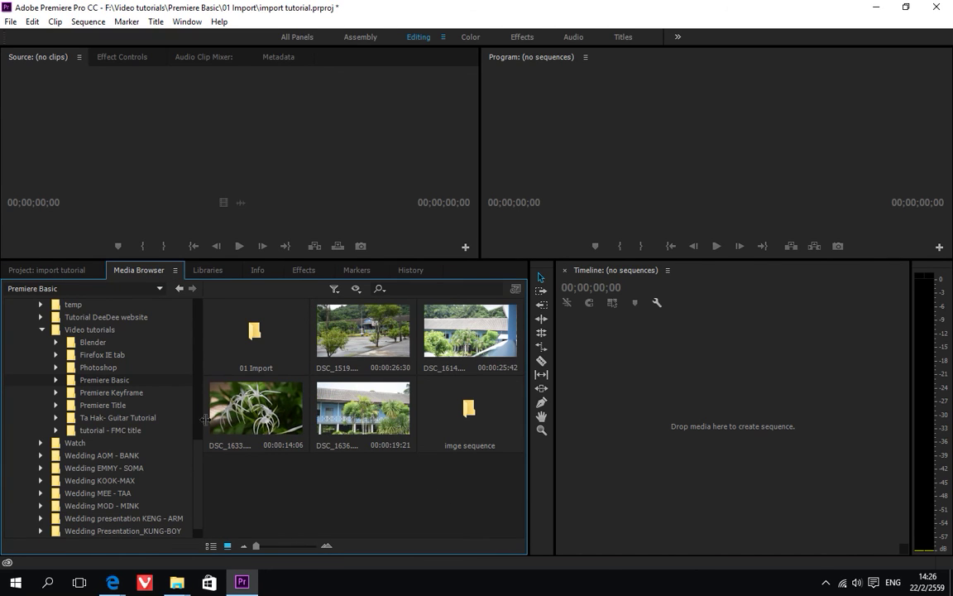
pyautogui.moveTo(201, 451)
pyautogui.mouseDown()
pyautogui.moveTo(222, 349)
pyautogui.moveTo(202, 459)
pyautogui.mouseUp()
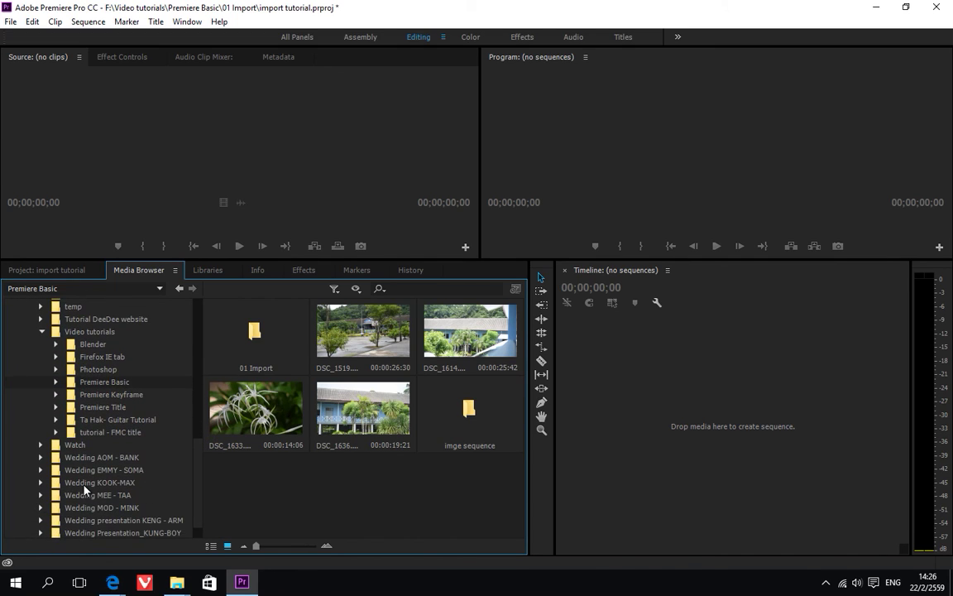
# Expand Wedding EMMY - SOMA in the Media Browser and select its AVCHD folder
pyautogui.click(41, 473)
pyautogui.scroll(-2, 200, 460)
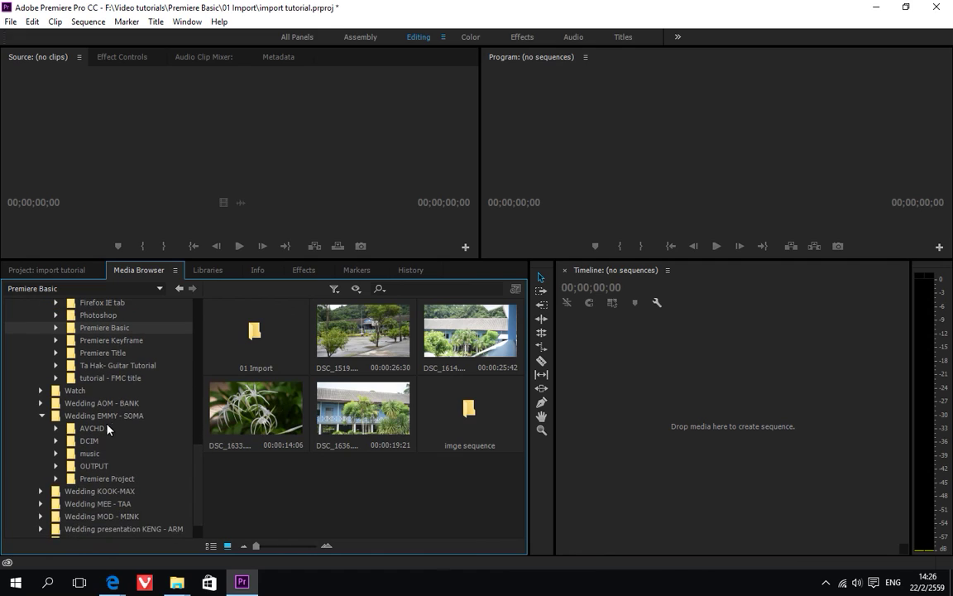
pyautogui.click(128, 418)
pyautogui.click(240, 328)
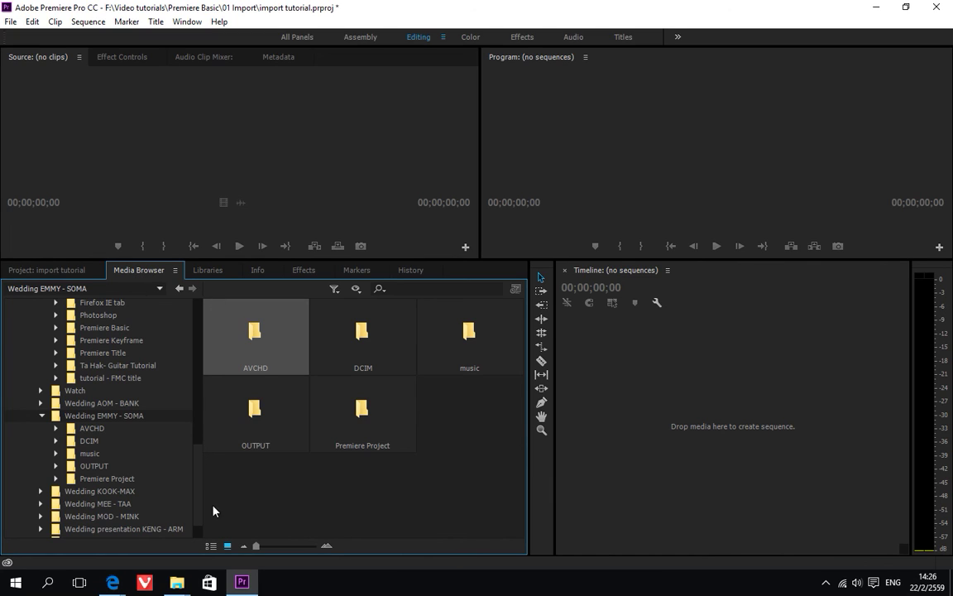
# Inspect the raw clip files under AVCHD > BDMV > STREAM in File Explorer, then return to Premiere
pyautogui.moveTo(177, 581)
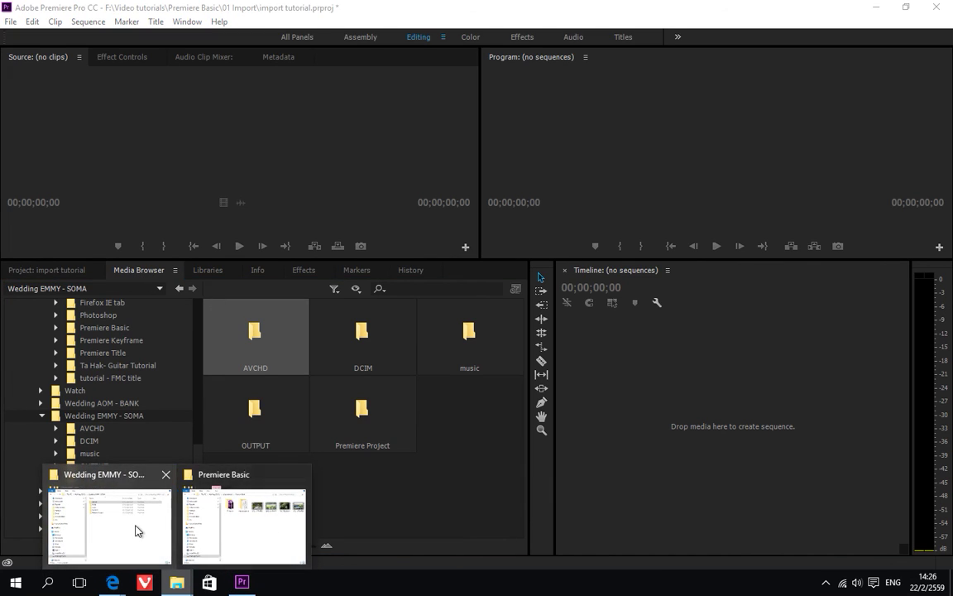
pyautogui.click(136, 531)
pyautogui.moveTo(508, 98); pyautogui.dragTo(734, 83)
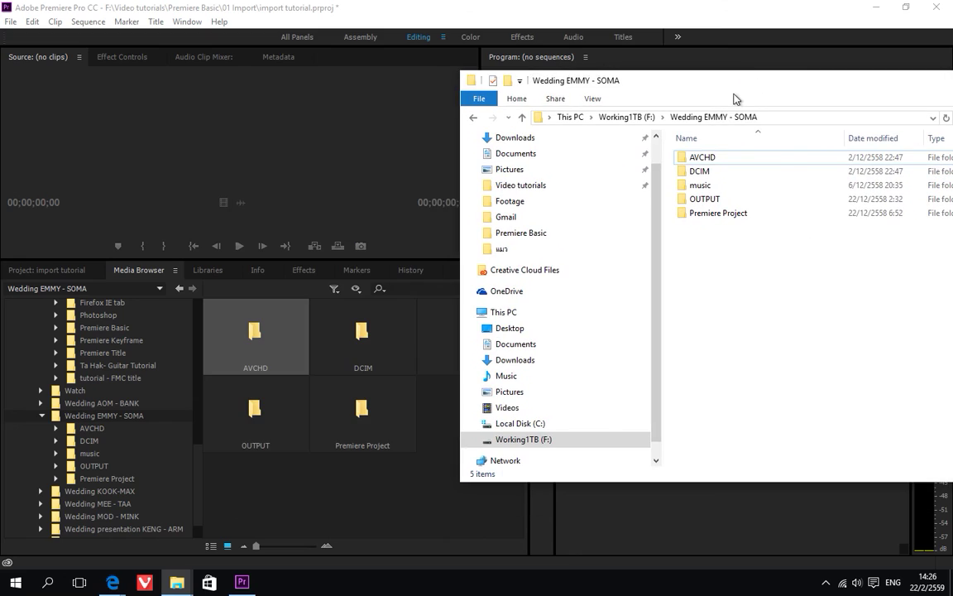
pyautogui.doubleClick(717, 161)
pyautogui.doubleClick(708, 159)
pyautogui.click(715, 186)
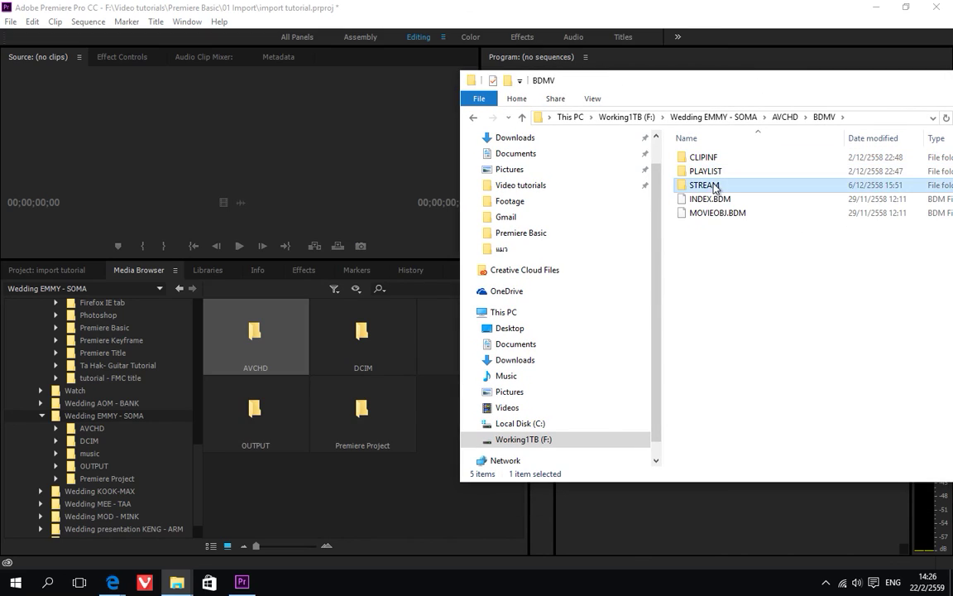
pyautogui.doubleClick(714, 186)
pyautogui.click(711, 117)
pyautogui.click(320, 220)
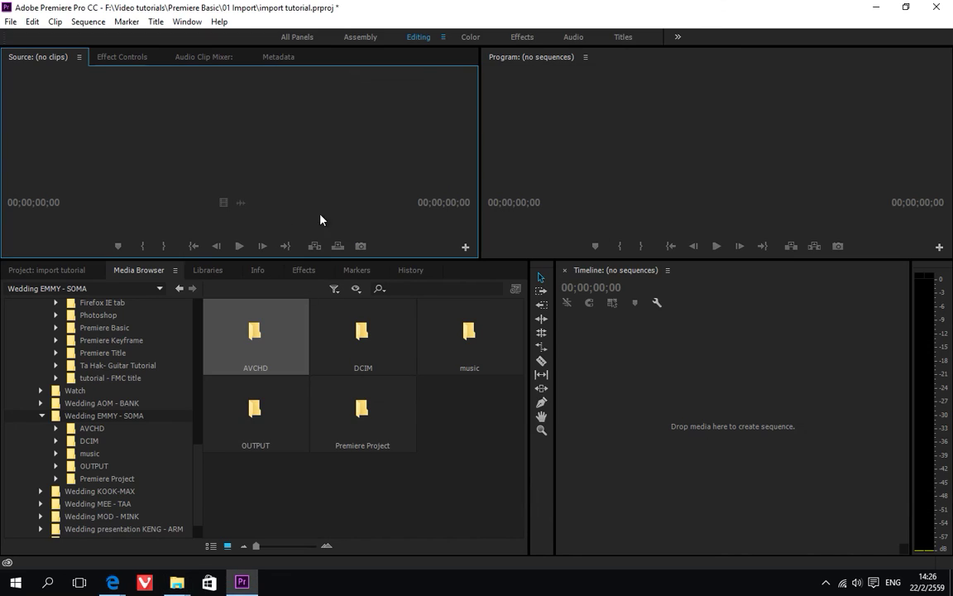
pyautogui.click(432, 503)
# Open the AVCHD folder and accept the Dolby codec install so clips 00000–00014 appear as thumbnails
pyautogui.click(259, 322)
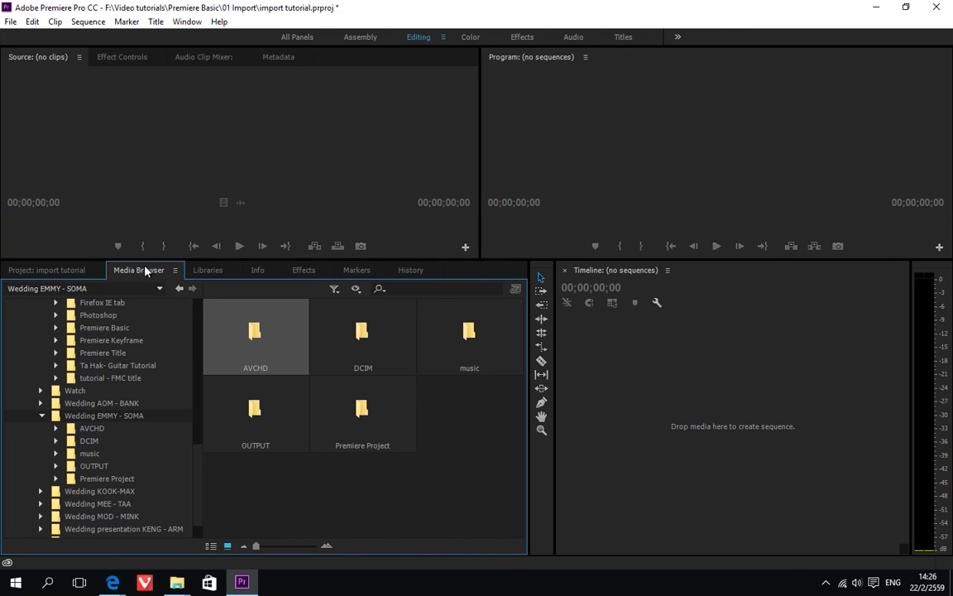
pyautogui.doubleClick(256, 336)
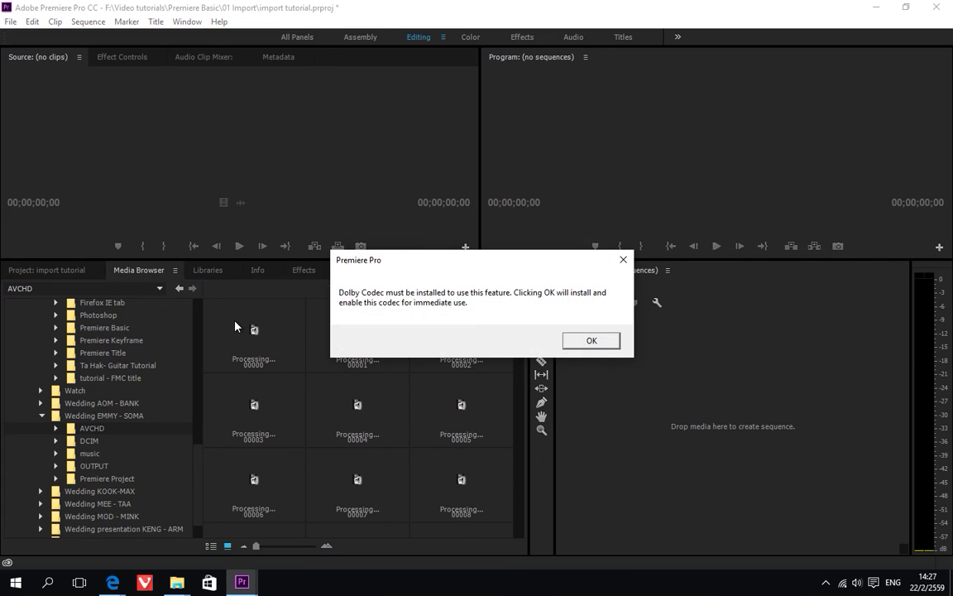
pyautogui.click(592, 340)
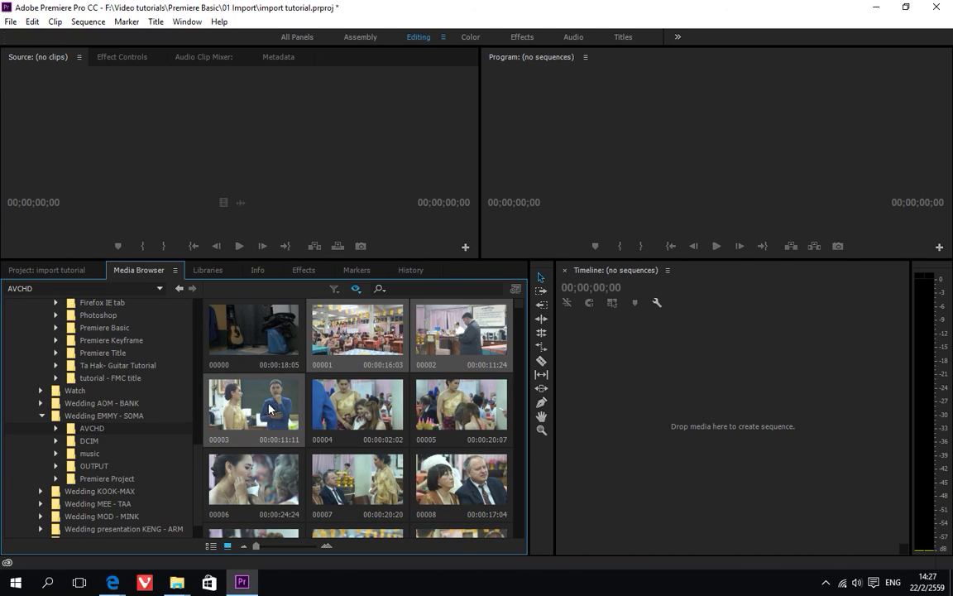
pyautogui.scroll(-2, 449, 426)
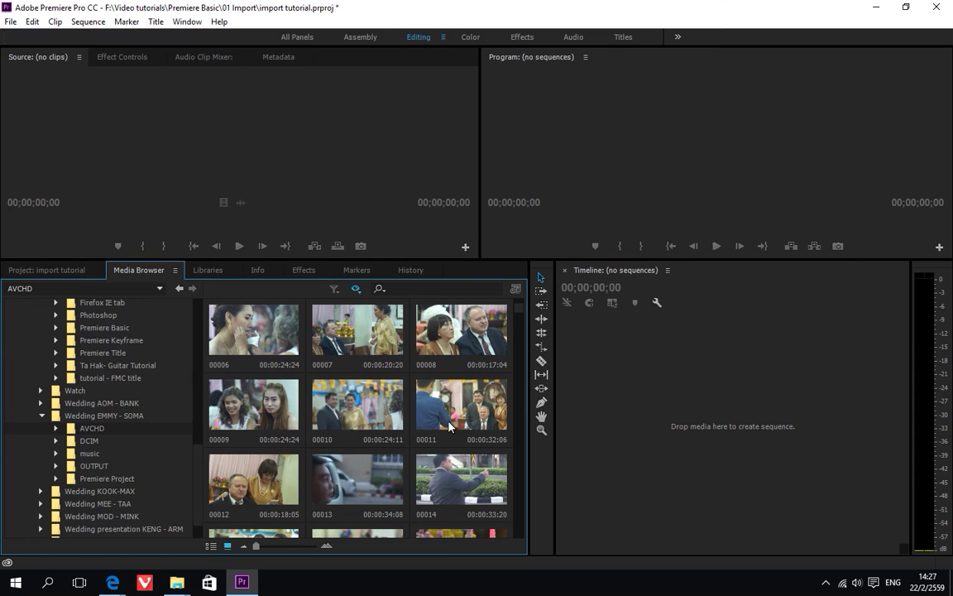
pyautogui.scroll(2, 406, 383)
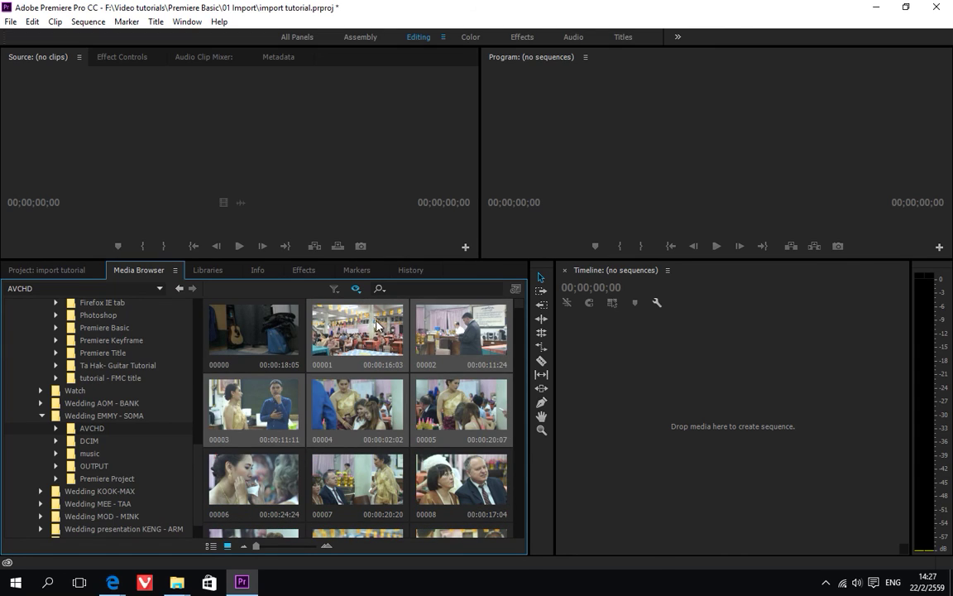
# Import wedding clips 00001–00005.MTS, confirm the project now holds 8 items, and return to the Media Browser
pyautogui.rightClick(370, 316)
pyautogui.click(437, 331)
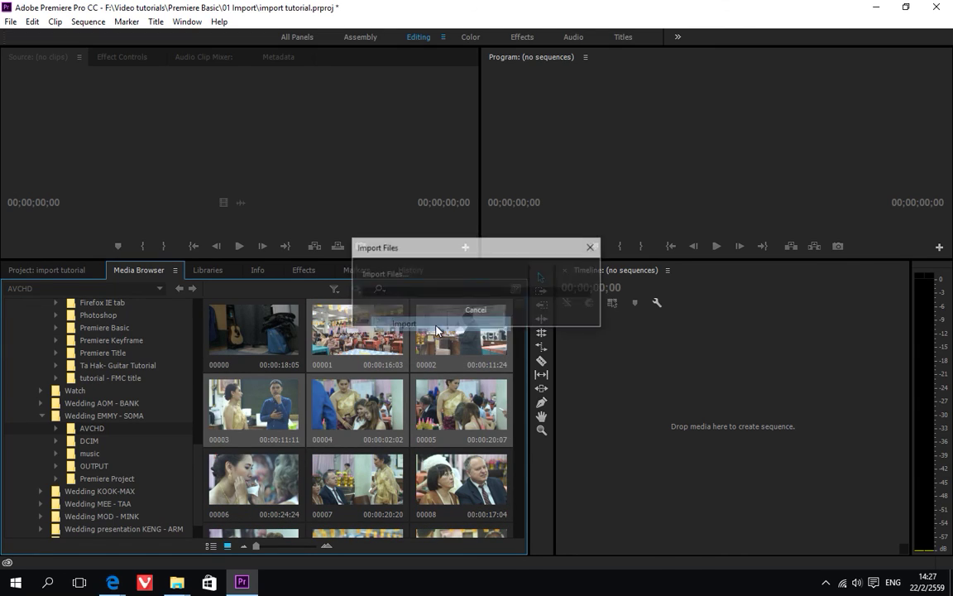
pyautogui.click(63, 270)
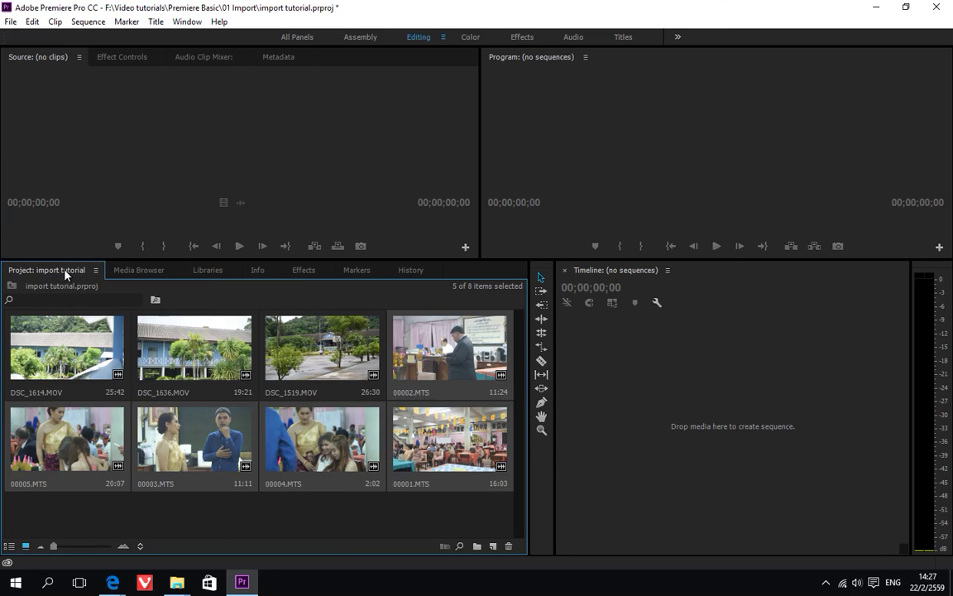
pyautogui.click(321, 500)
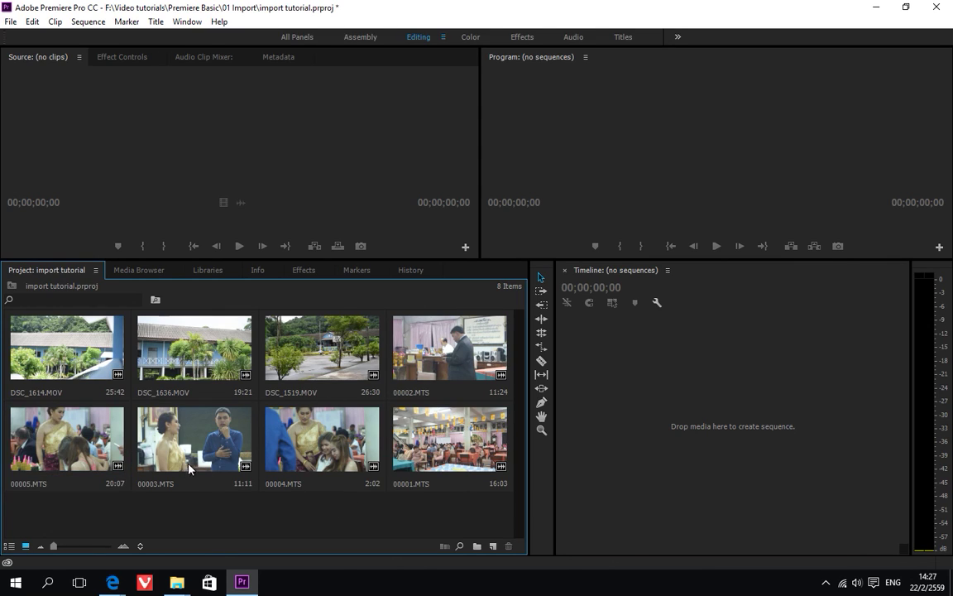
pyautogui.click(155, 274)
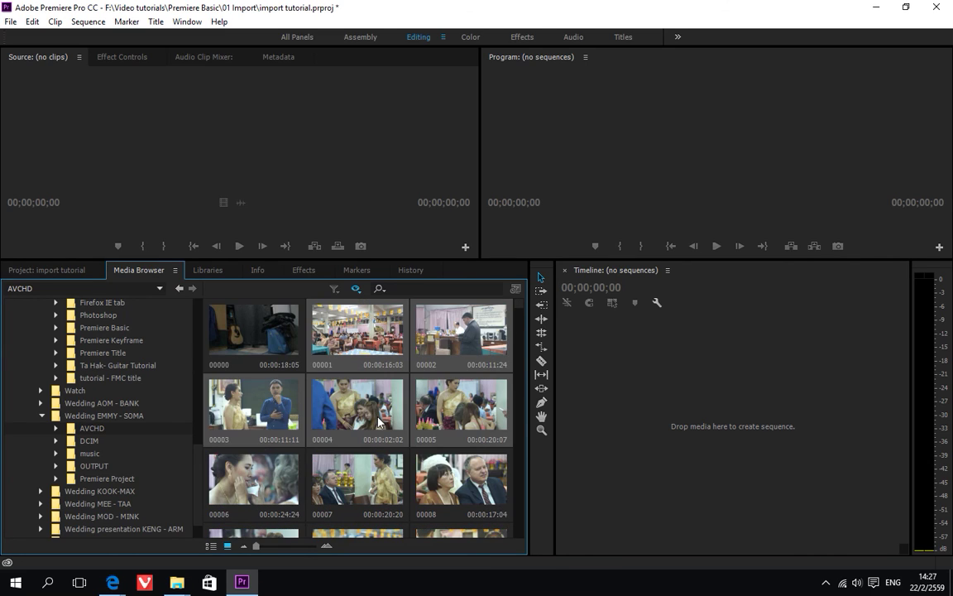
pyautogui.scroll(-1, 377, 416)
pyautogui.scroll(1, 397, 380)
pyautogui.click(72, 271)
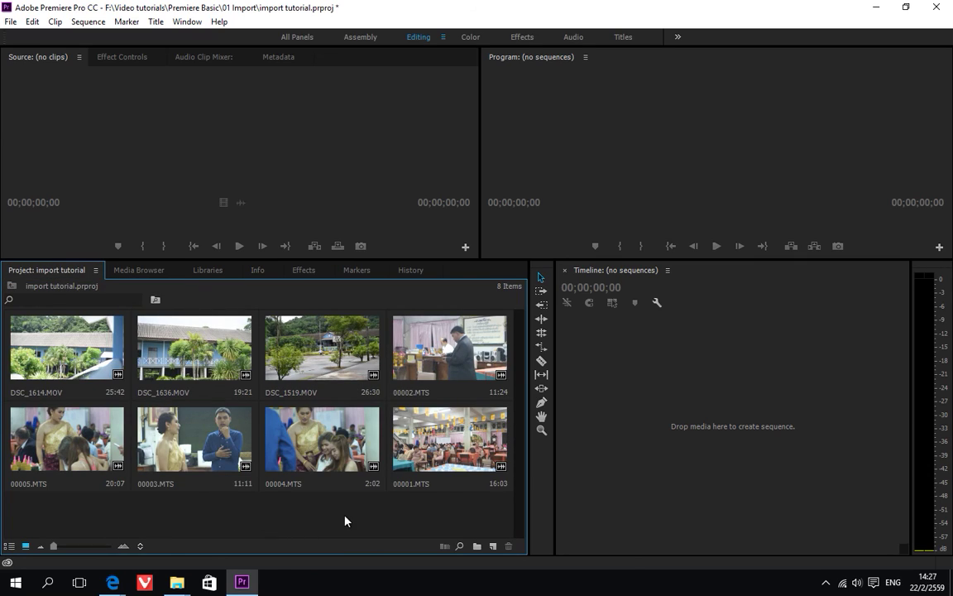